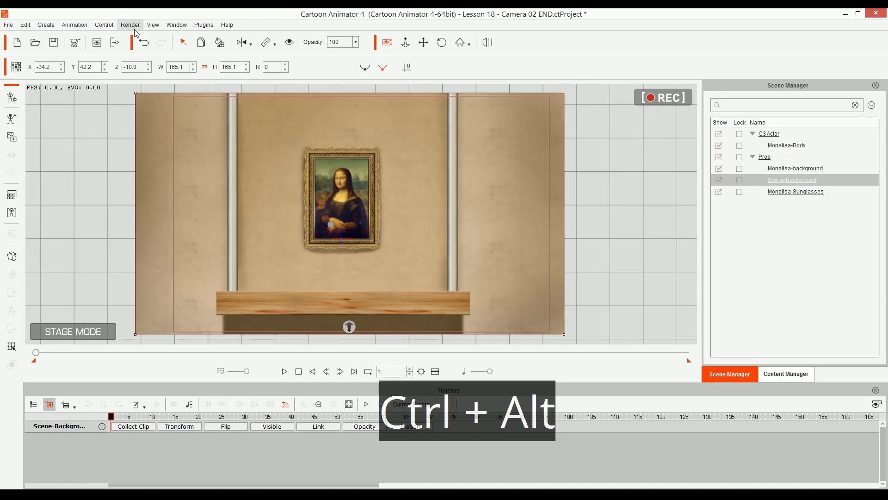
# Step: Set the video render frame size to HD 1080p (1920x1080) and close the render settings
pyautogui.click(132, 26)
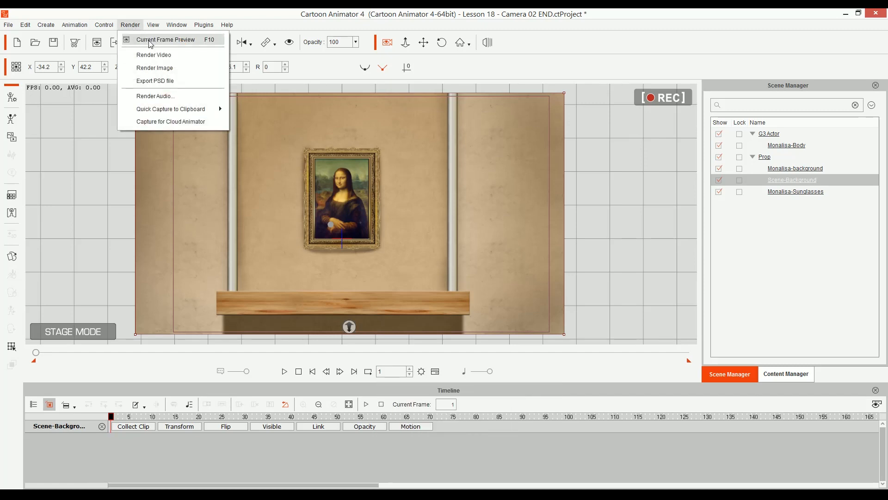
pyautogui.click(156, 54)
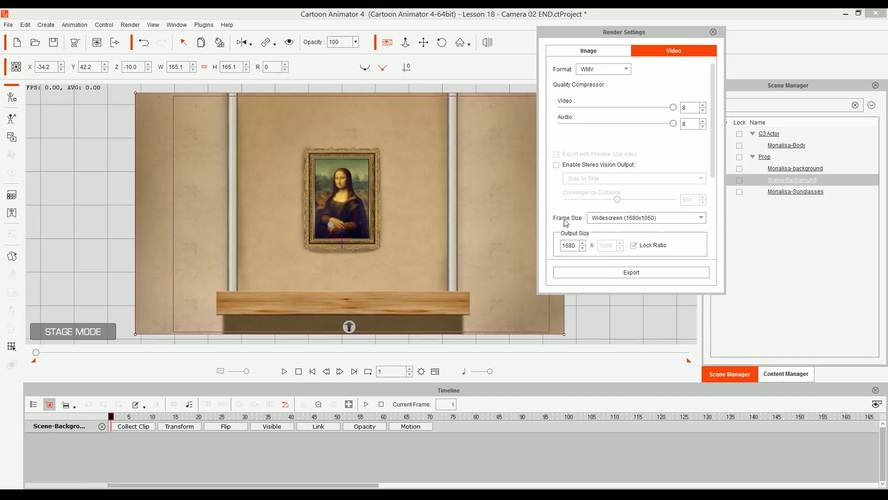
pyautogui.click(610, 221)
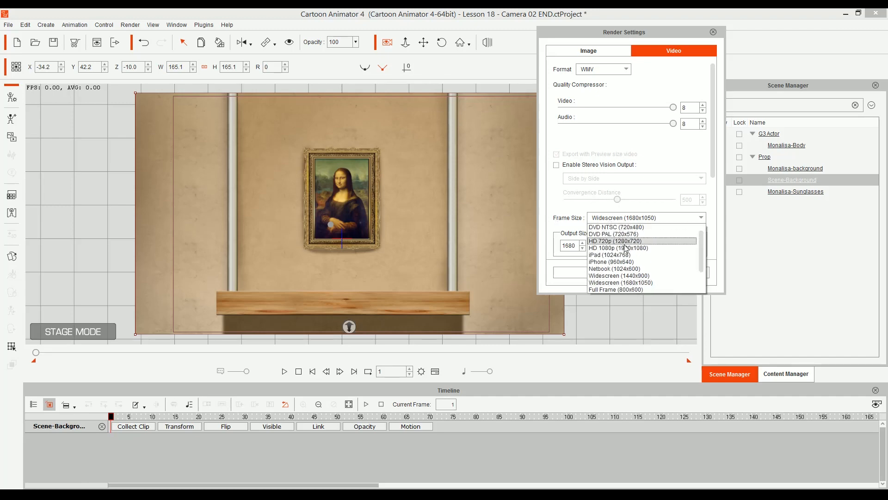
pyautogui.click(599, 249)
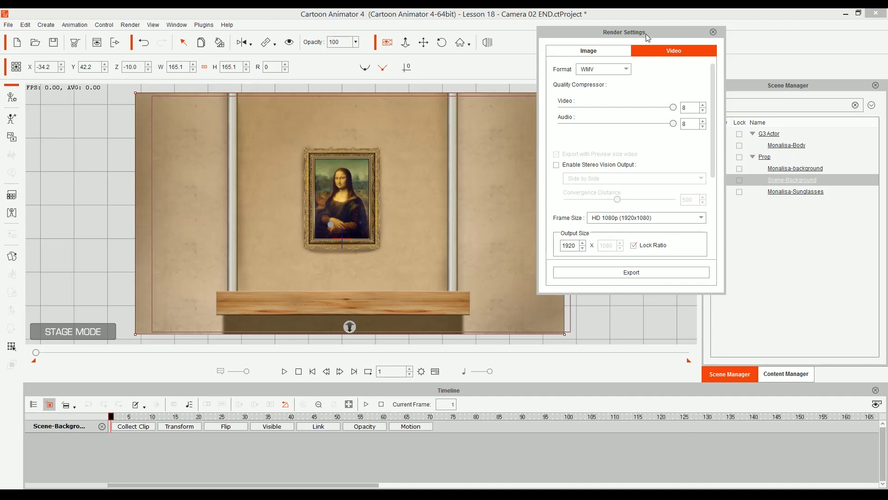
pyautogui.click(713, 32)
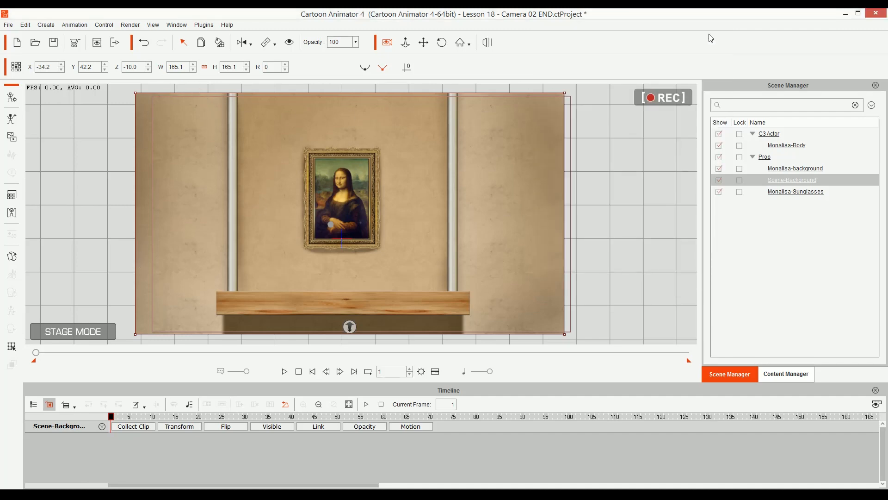
# Step: Reframe the camera at frame 1 so the wall background fills the render frame, at about X -1.1, Y 77.5, Z 4222.2
pyautogui.moveTo(379, 226); pyautogui.dragTo(419, 231)
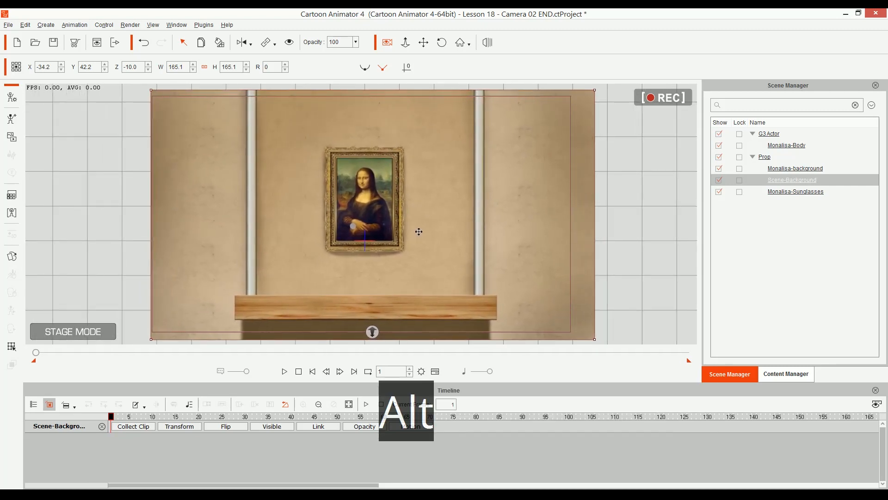
pyautogui.moveTo(349, 214); pyautogui.dragTo(365, 213)
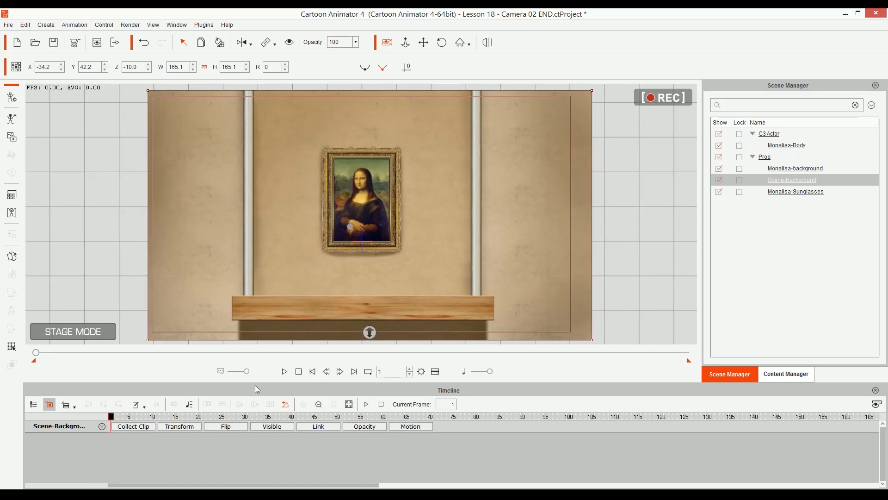
# Step: Show the project's Camera track in the timeline and set the transition curve of its frame 1 keyframe to Smooth
pyautogui.click(34, 405)
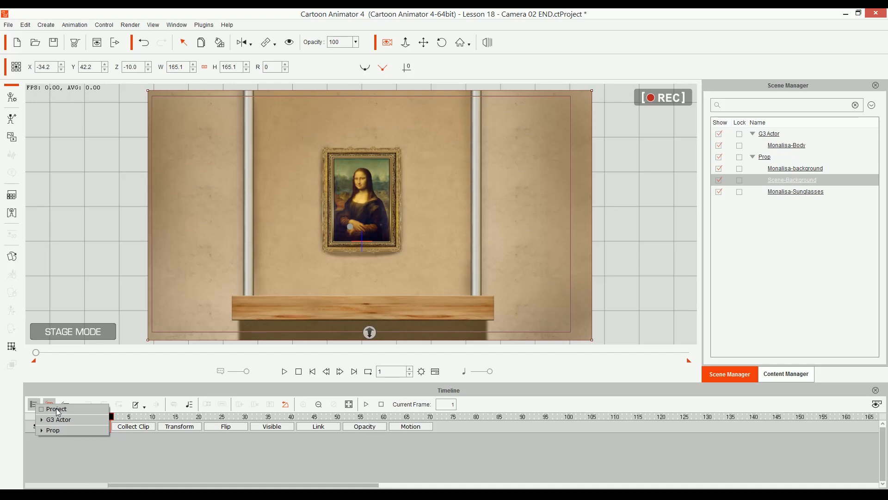
pyautogui.click(58, 410)
pyautogui.click(186, 428)
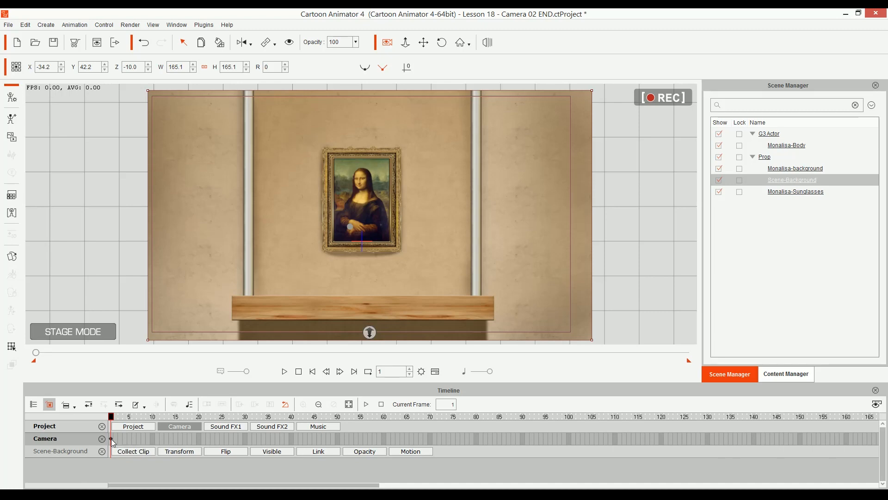
pyautogui.rightClick(112, 439)
pyautogui.click(134, 432)
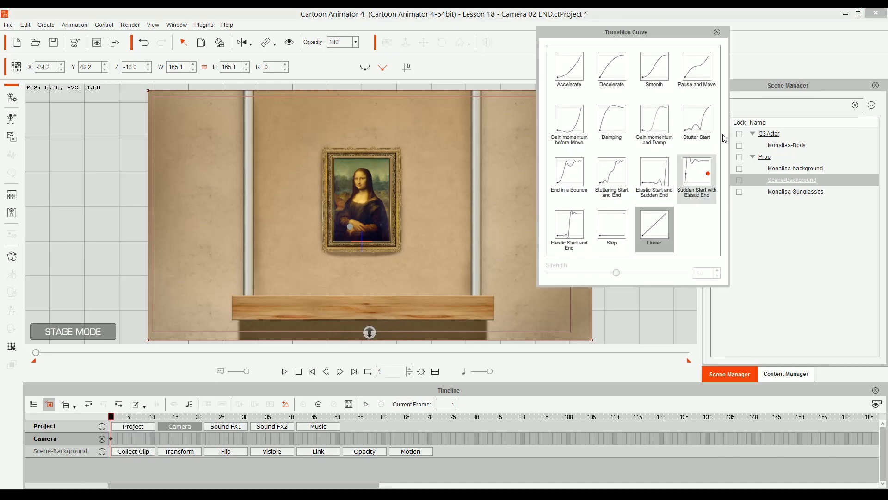
pyautogui.click(654, 68)
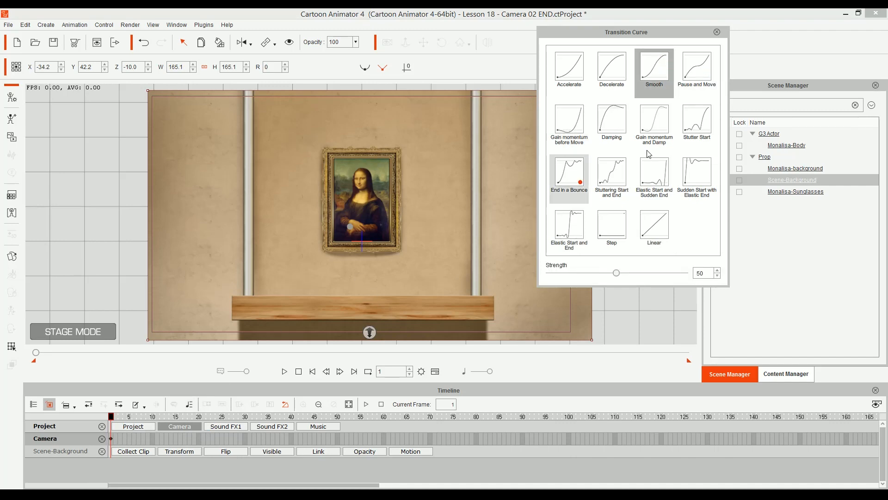
pyautogui.click(717, 32)
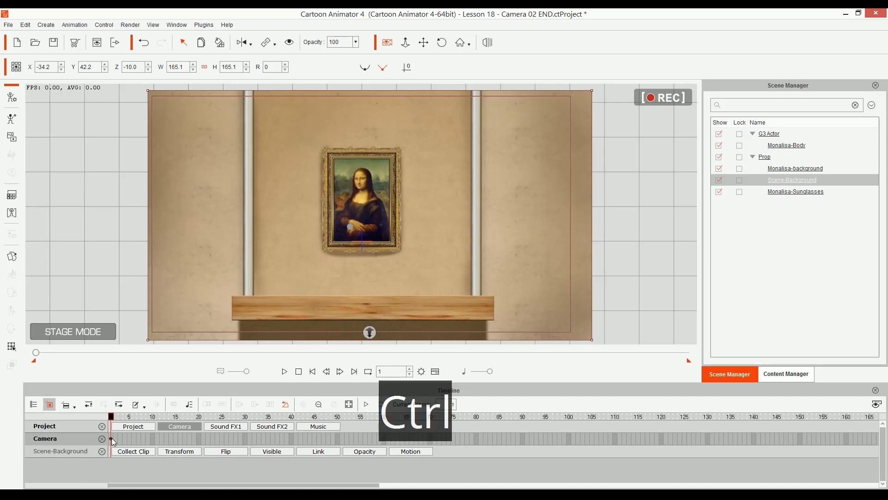
# Step: Play and scrub through the animation up to frame 130 to examine where the next camera keyframe belongs
pyautogui.hotkey('ctrl', 'c')
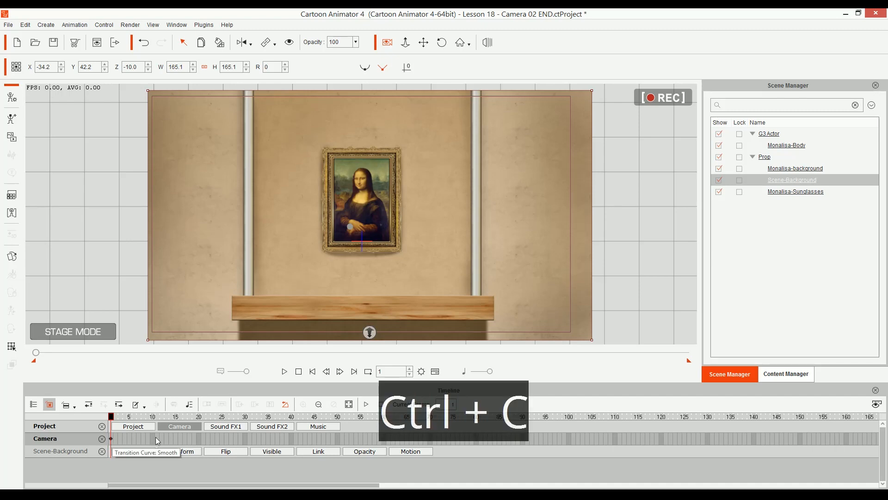
pyautogui.moveTo(368, 415); pyautogui.dragTo(125, 416)
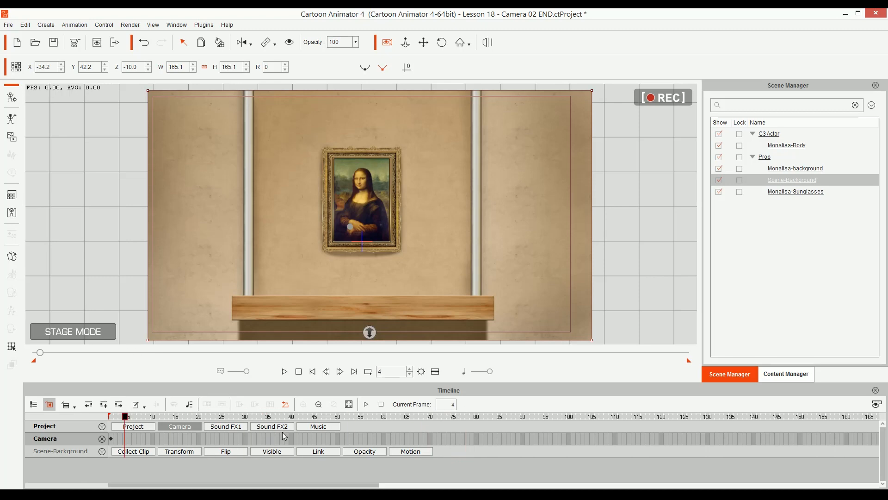
pyautogui.press('space')
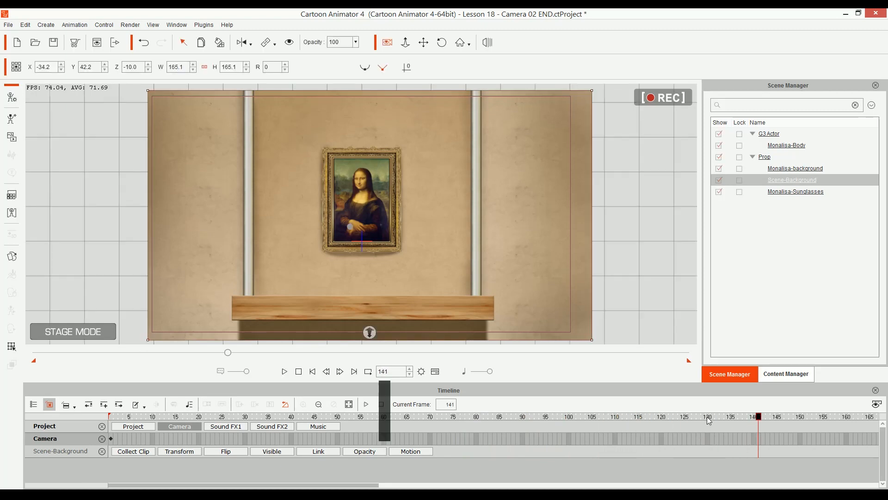
pyautogui.press('space')
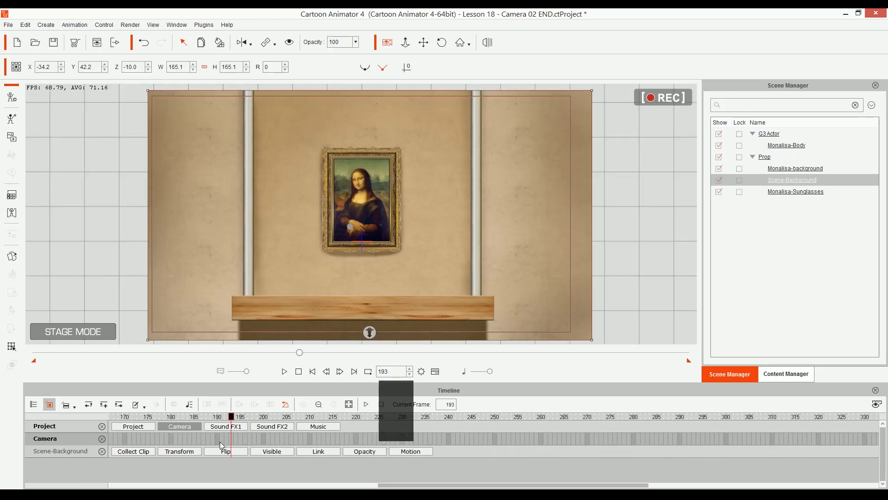
pyautogui.press('alt')
pyautogui.moveTo(252, 440); pyautogui.dragTo(638, 450)
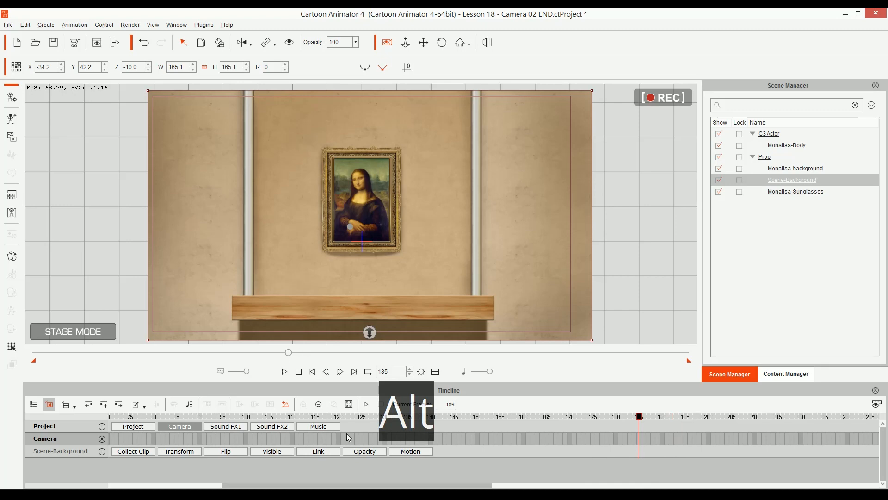
pyautogui.moveTo(397, 418)
pyautogui.mouseDown()
pyautogui.moveTo(372, 419)
pyautogui.moveTo(386, 420)
pyautogui.mouseUp()
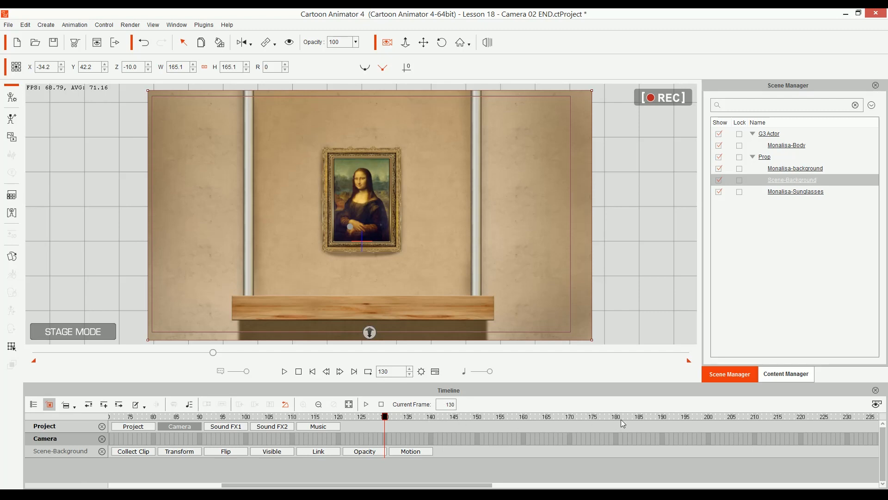
pyautogui.moveTo(628, 417); pyautogui.dragTo(409, 438)
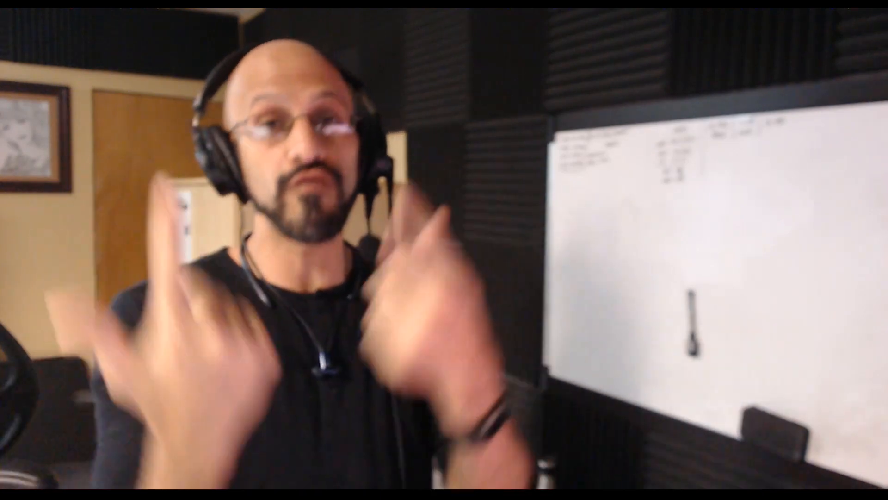
# Step: Add a camera keyframe at frame 130 and set its transition curve to Smooth
pyautogui.hotkey('alt', '2')
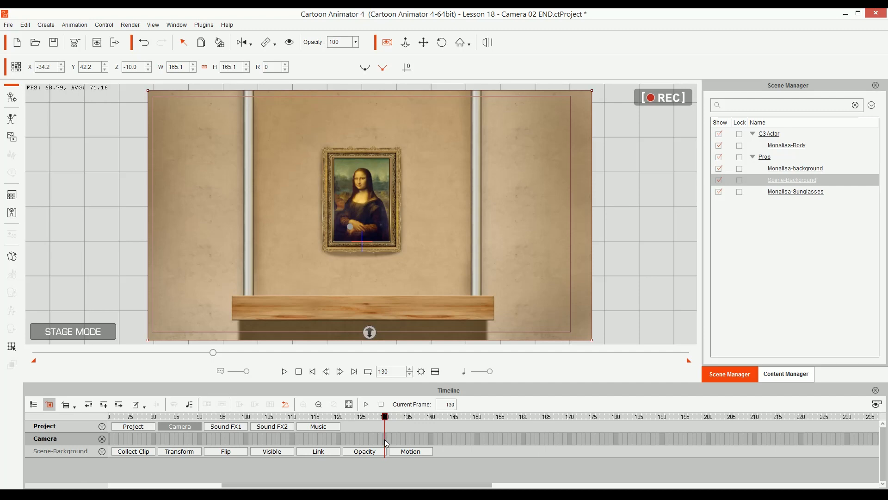
pyautogui.click(385, 440)
pyautogui.rightClick(384, 438)
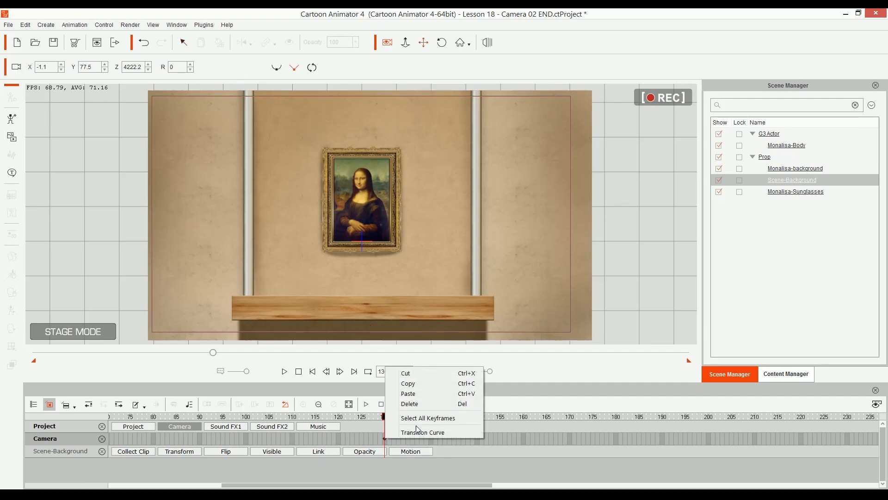
pyautogui.click(423, 432)
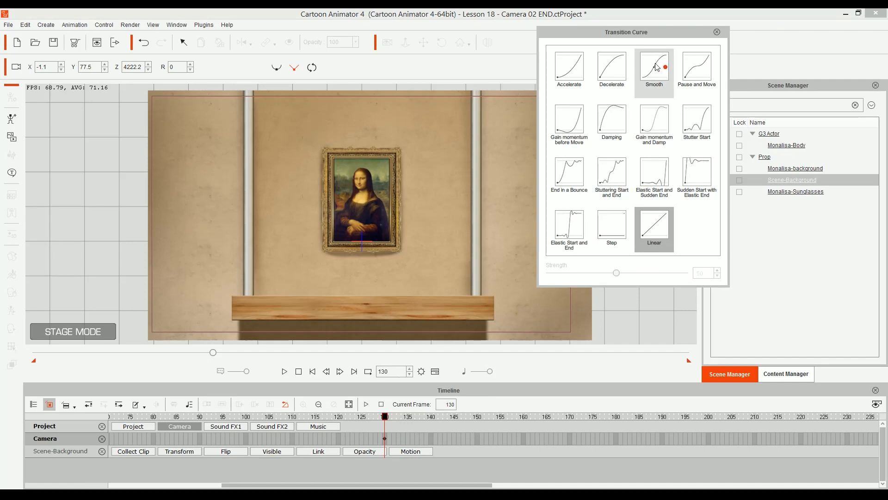
pyautogui.click(657, 68)
# Step: Move the camera keyframe at frame 130 one frame earlier, to frame 129
pyautogui.click(490, 445)
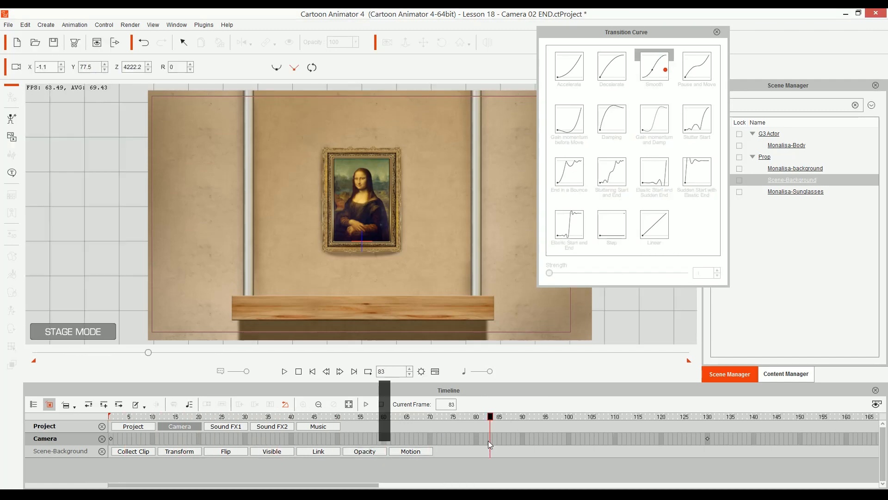
pyautogui.click(707, 438)
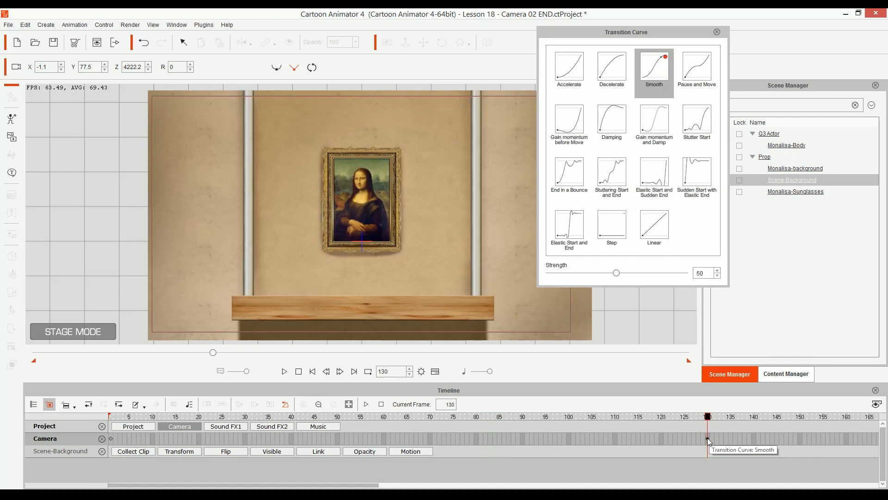
pyautogui.moveTo(706, 438); pyautogui.dragTo(703, 439)
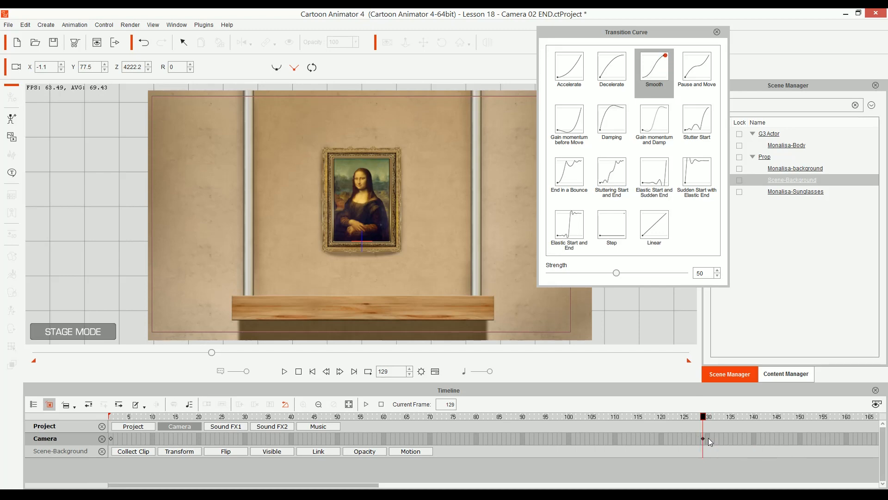
# Step: At frame 130, zoom the camera in on the framed Mona Lisa painting, to about X 3.3, Y 119.8, Z 2063.4
pyautogui.click(709, 438)
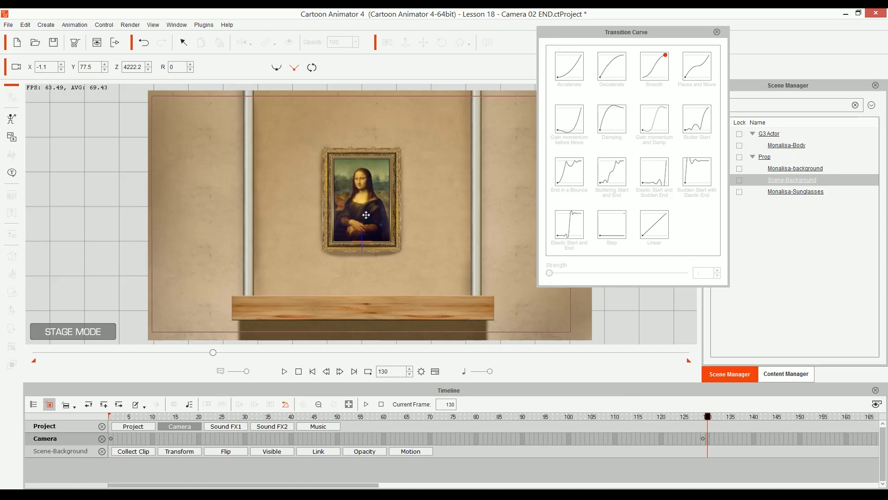
pyautogui.moveTo(381, 236); pyautogui.dragTo(381, 207)
pyautogui.moveTo(382, 263); pyautogui.dragTo(373, 238)
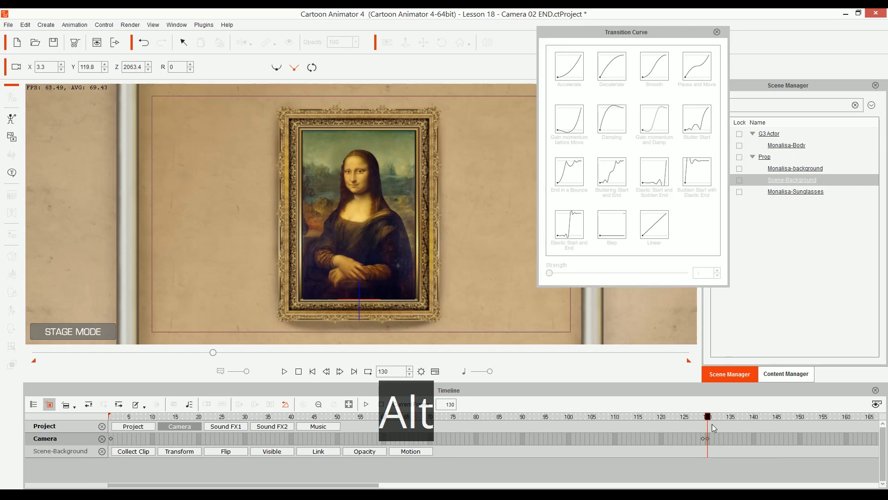
# Step: Scrub and play the animation up to frame 368 to examine when the sunglasses appear on the Mona Lisa
pyautogui.moveTo(822, 439); pyautogui.dragTo(298, 408)
pyautogui.moveTo(667, 440); pyautogui.dragTo(487, 438)
pyautogui.click(500, 416)
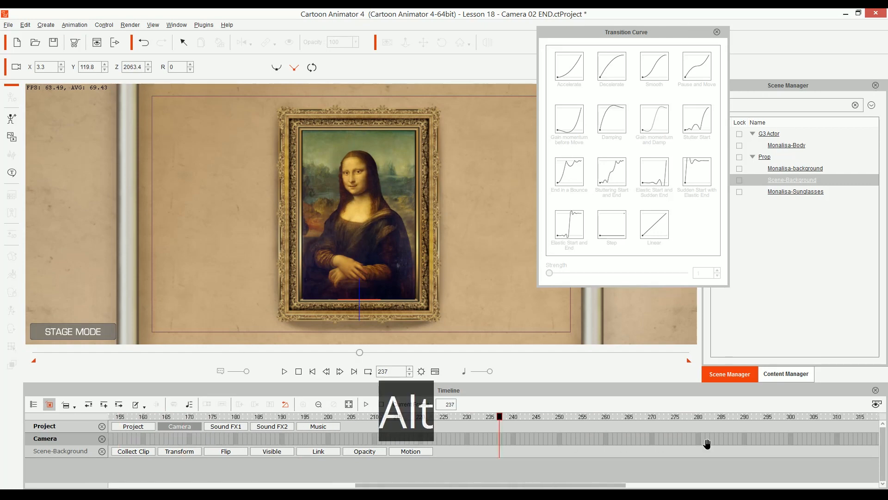
pyautogui.moveTo(708, 444); pyautogui.dragTo(428, 440)
pyautogui.click(433, 416)
pyautogui.click(679, 451)
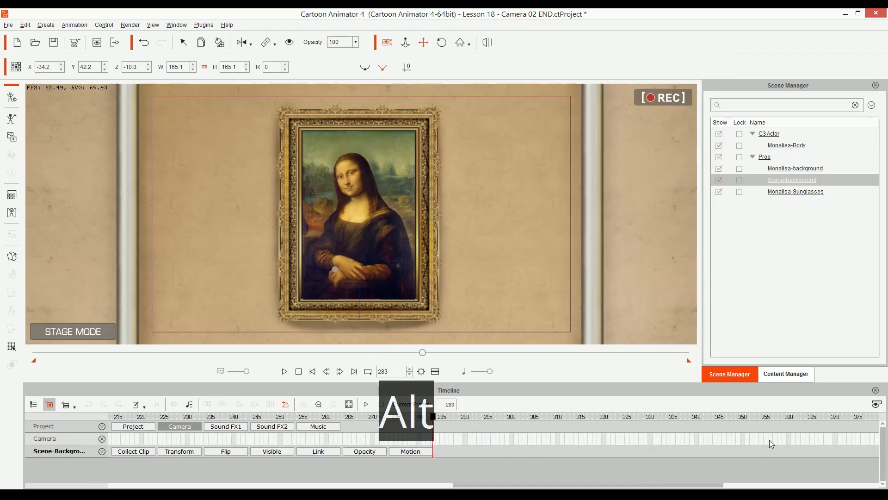
pyautogui.moveTo(770, 439); pyautogui.dragTo(357, 443)
pyautogui.moveTo(699, 441); pyautogui.dragTo(389, 446)
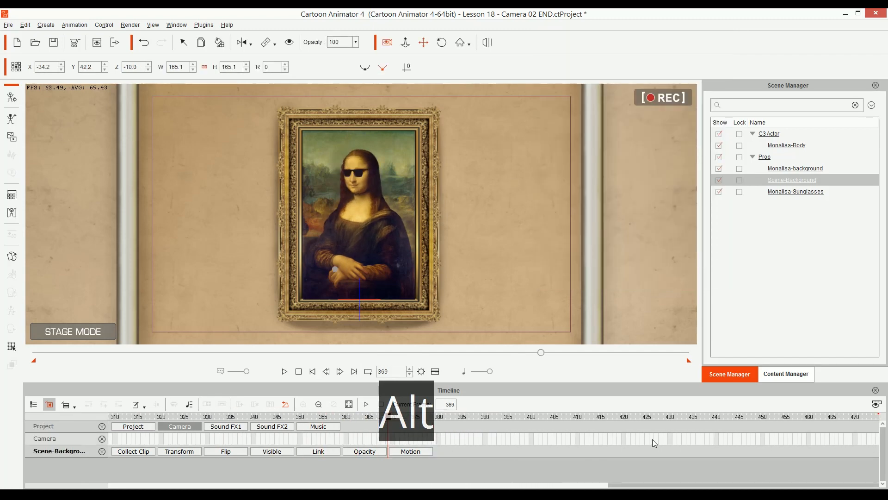
pyautogui.click(329, 417)
pyautogui.press('space')
pyautogui.press('space')
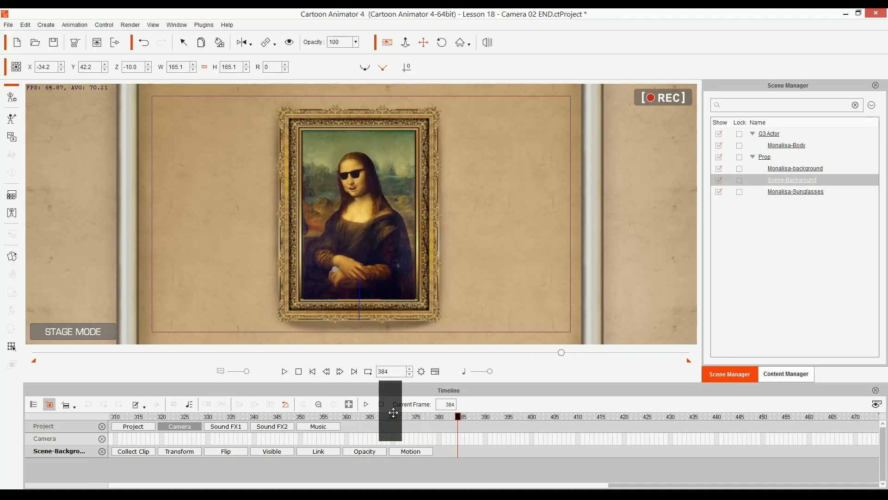
pyautogui.moveTo(356, 417); pyautogui.dragTo(384, 417)
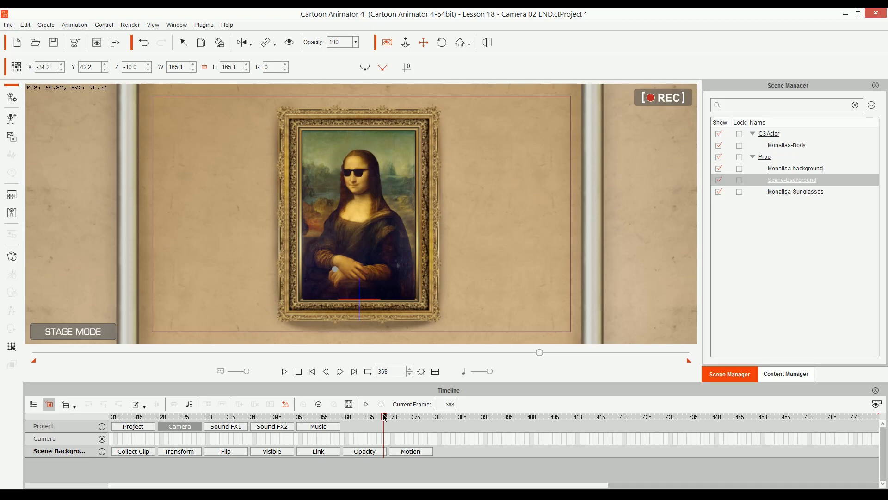
# Step: Add camera keyframes at frames 368 and 367, and set the frame 367 keyframe's transition curve to Smooth
pyautogui.click(384, 442)
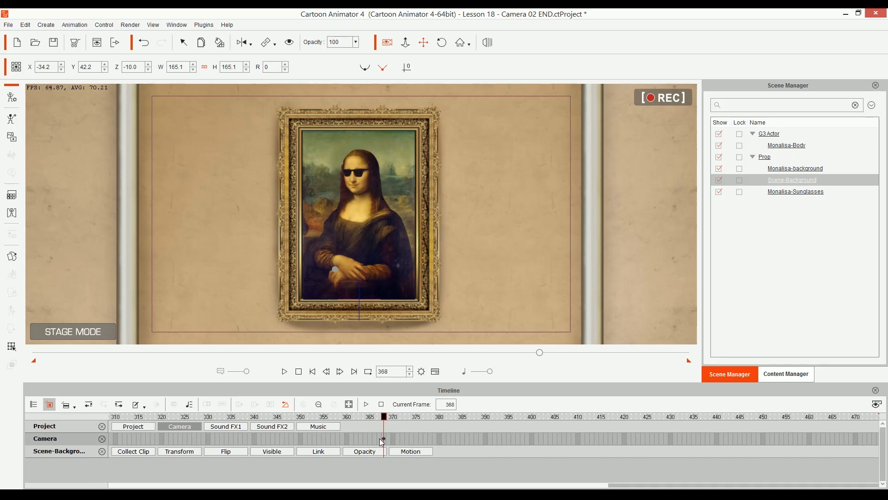
pyautogui.doubleClick(380, 438)
pyautogui.rightClick(378, 437)
pyautogui.click(425, 432)
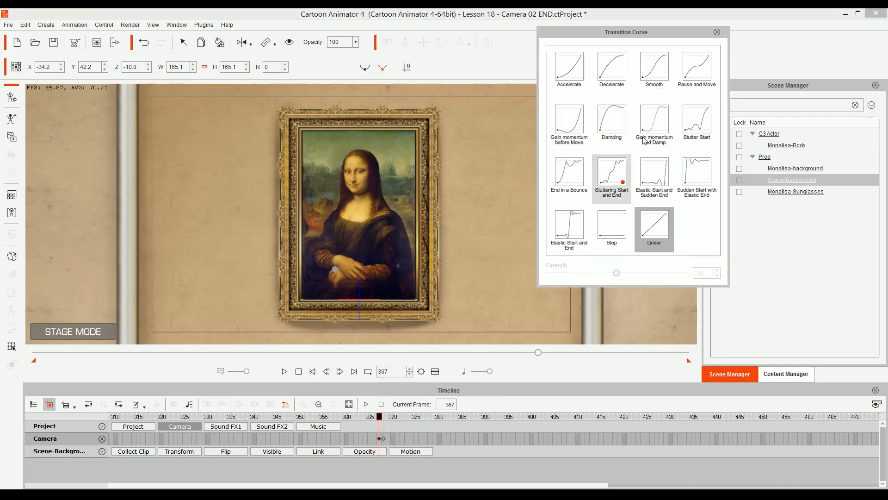
pyautogui.click(654, 69)
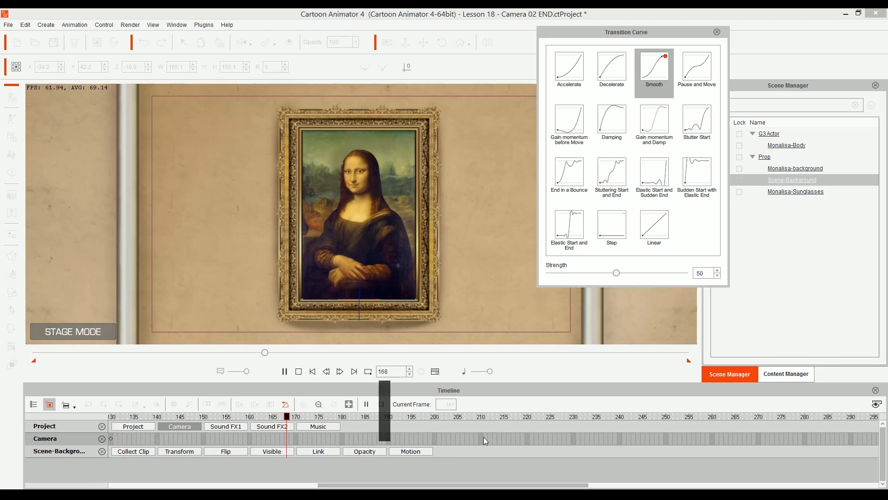
# Step: Play and scrub the animation from frame 168 to about frame 356 to examine the hold on the framed painting
pyautogui.click(418, 426)
pyautogui.press('space')
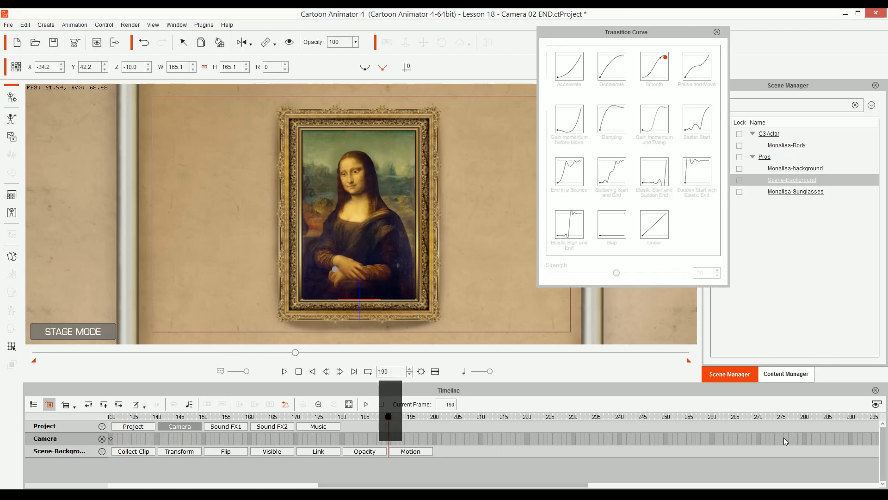
pyautogui.moveTo(770, 438); pyautogui.dragTo(297, 418)
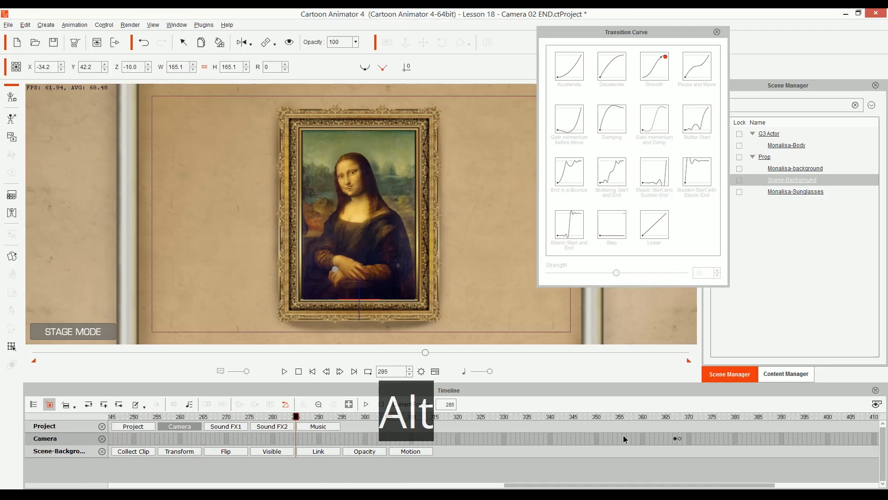
pyautogui.moveTo(625, 435); pyautogui.dragTo(576, 431)
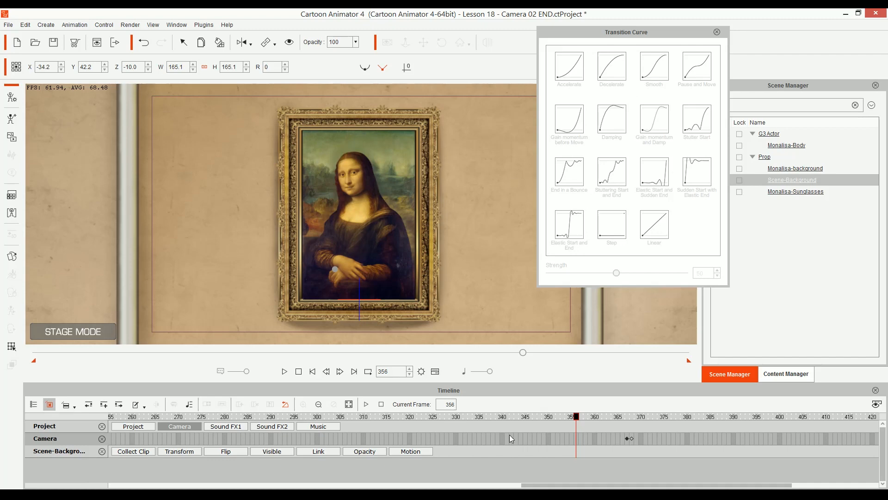
pyautogui.click(490, 441)
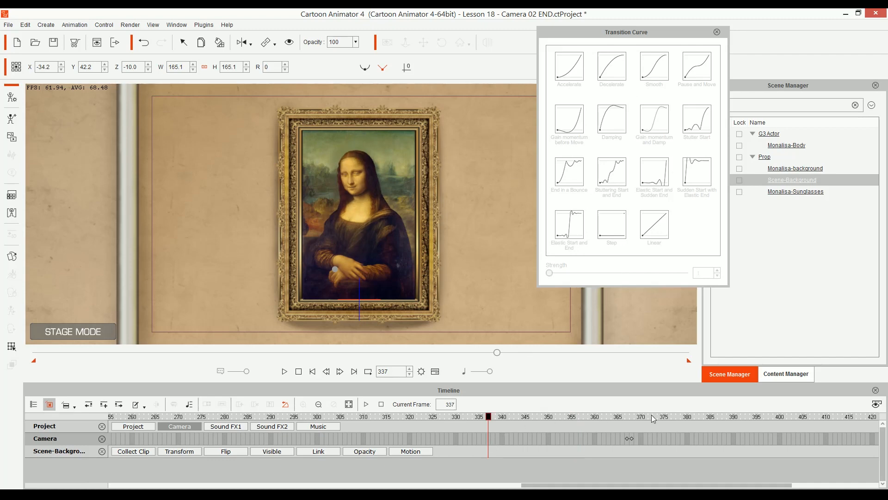
# Step: At the frame 368 camera keyframe, zoom and pan the camera in on the Mona Lisa's face with the sunglasses
pyautogui.click(629, 438)
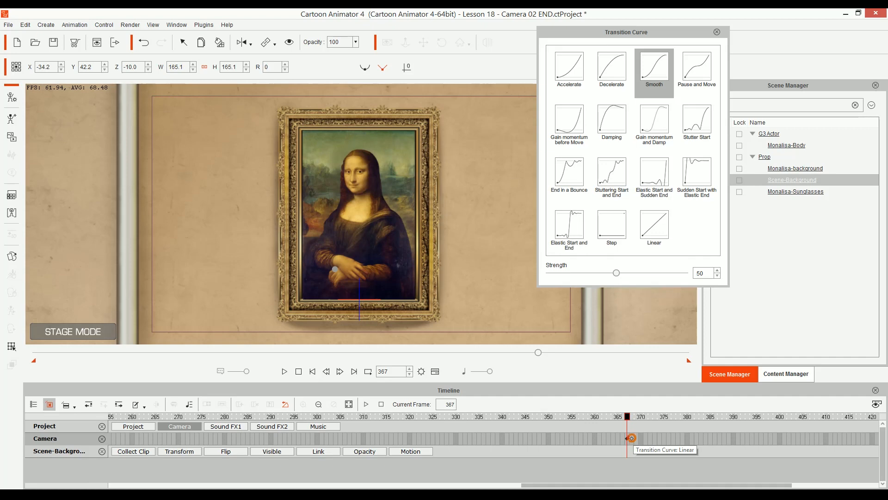
pyautogui.click(632, 439)
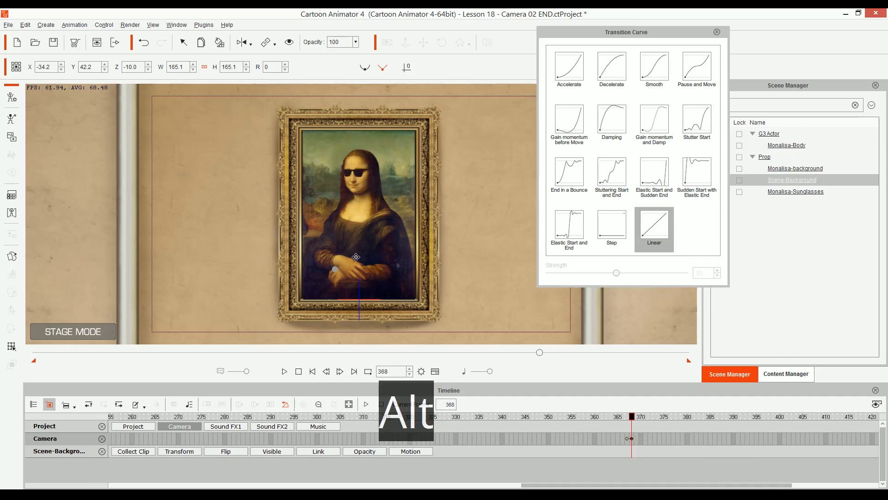
pyautogui.scroll(5, 356, 257)
pyautogui.moveTo(356, 257); pyautogui.dragTo(345, 291)
pyautogui.scroll(1, 311, 156)
pyautogui.moveTo(311, 156); pyautogui.dragTo(313, 164)
pyautogui.scroll(2, 313, 164)
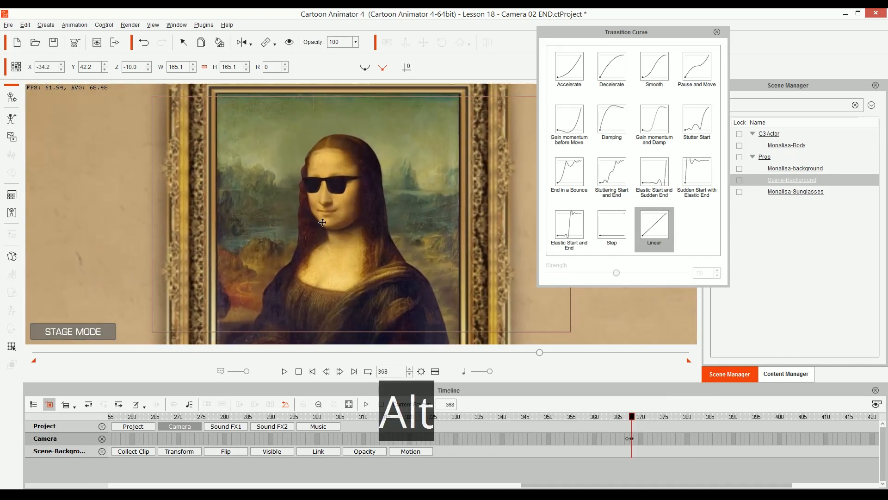
pyautogui.moveTo(343, 231)
pyautogui.mouseDown()
pyautogui.moveTo(354, 294)
pyautogui.moveTo(362, 286)
pyautogui.mouseUp()
pyautogui.scroll(1, 347, 268)
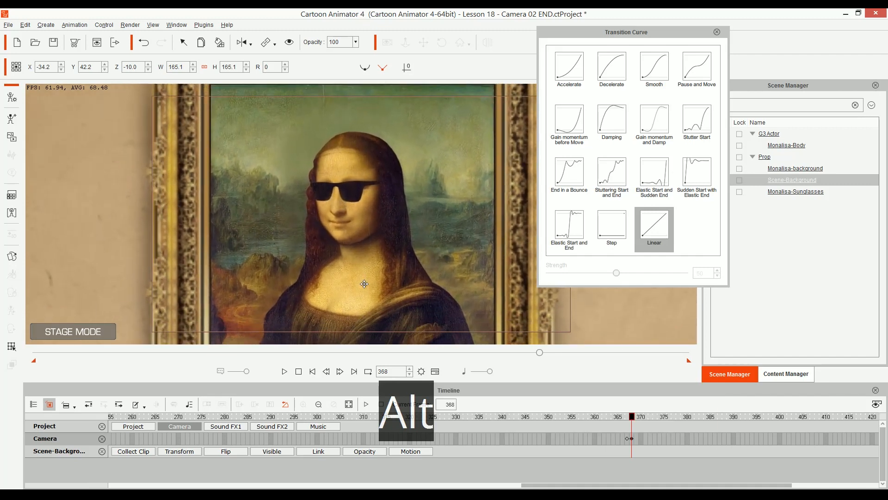
# Step: Close the Transition Curve window and tilt the frame 368 camera to R 343, reframed at about X -3.0, Y 169.2, Z 720.9
pyautogui.moveTo(648, 32); pyautogui.dragTo(783, 67)
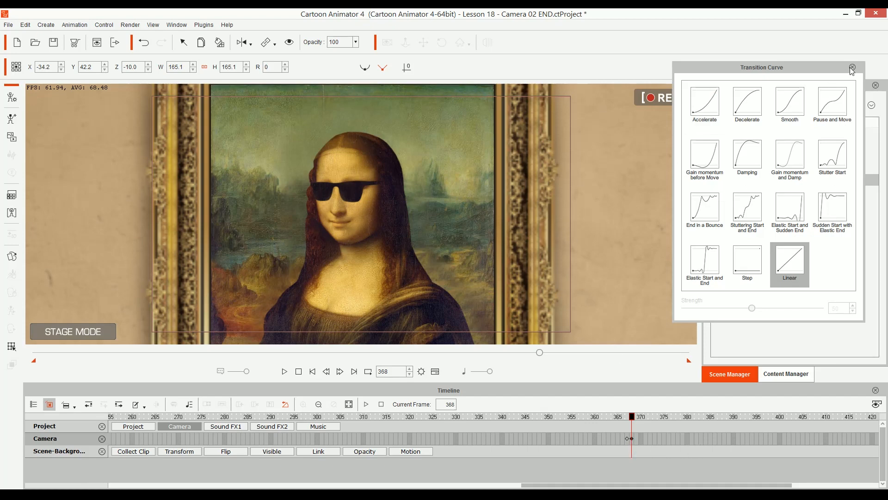
pyautogui.click(854, 68)
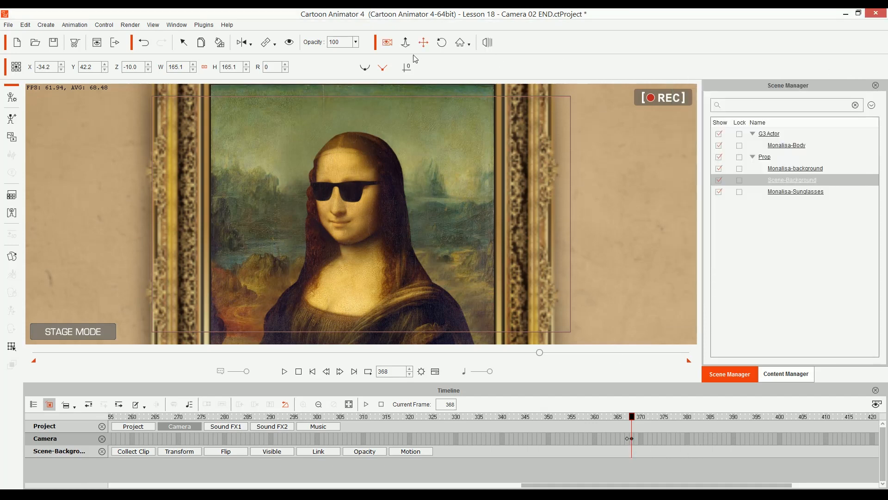
pyautogui.click(441, 43)
pyautogui.moveTo(516, 258); pyautogui.dragTo(513, 242)
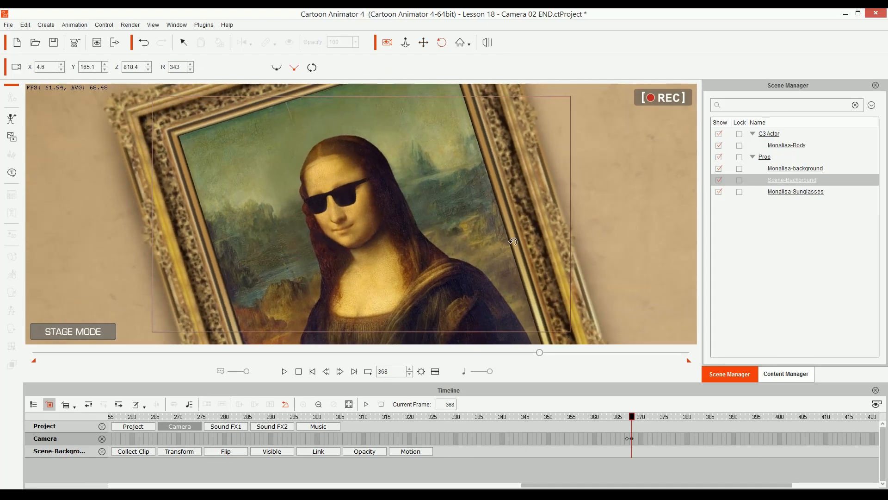
pyautogui.moveTo(377, 273); pyautogui.dragTo(405, 253)
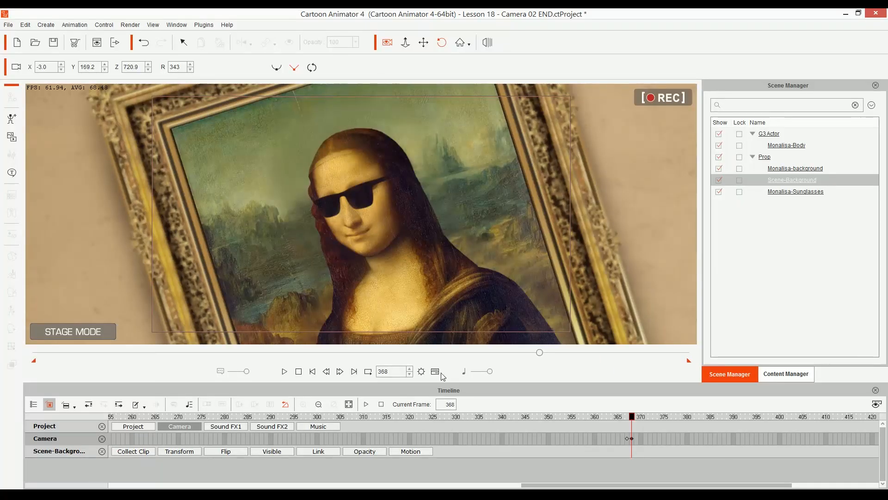
# Step: Play the animation from the start to about frame 459 to review the camera cuts
pyautogui.click(313, 372)
pyautogui.click(284, 372)
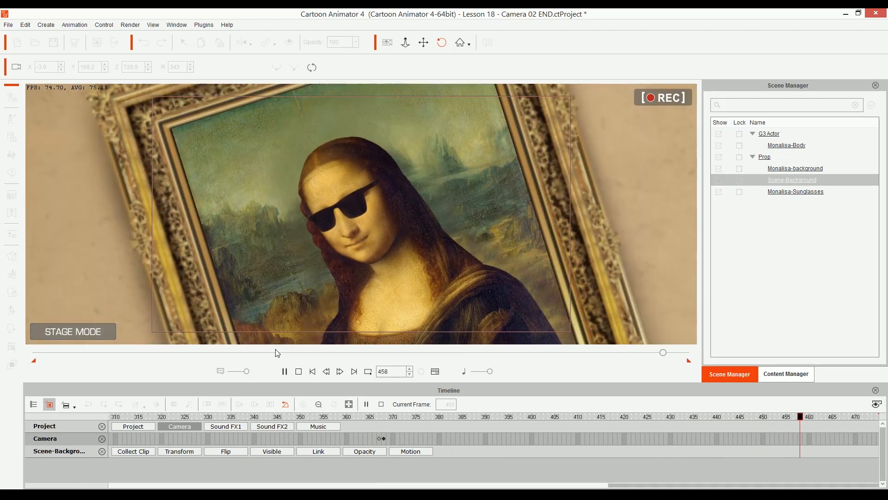
pyautogui.press('space')
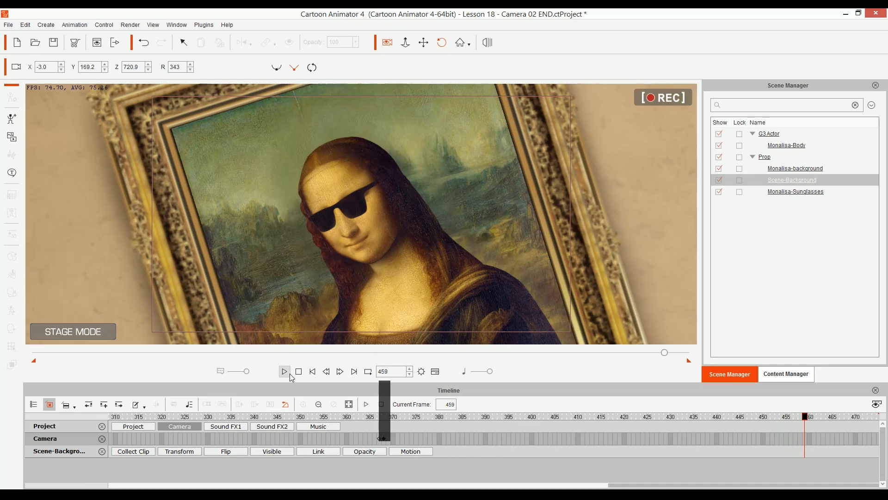
# Step: At the frame 129 camera keyframe, zoom the camera in slightly on the wide gallery shot, to about Z 3843.4
pyautogui.keyDown('alt'); pyautogui.scroll(-3, 411, 436); pyautogui.keyUp('alt')
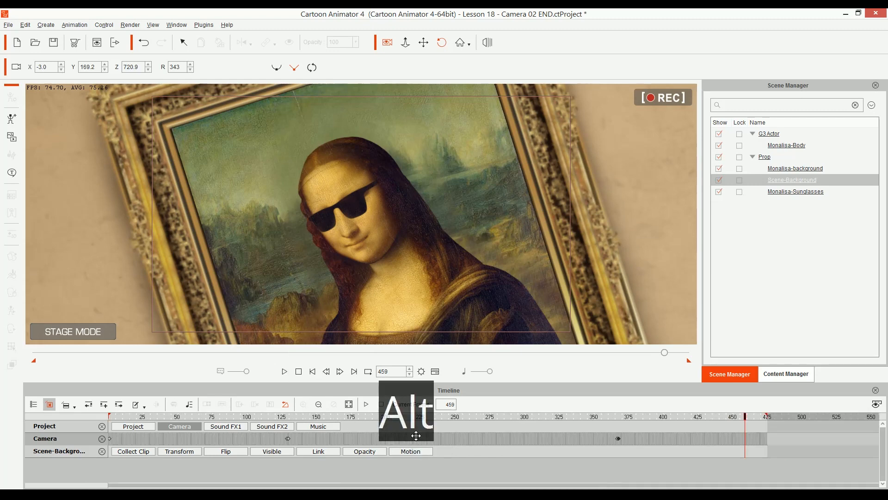
pyautogui.moveTo(285, 438); pyautogui.dragTo(262, 443)
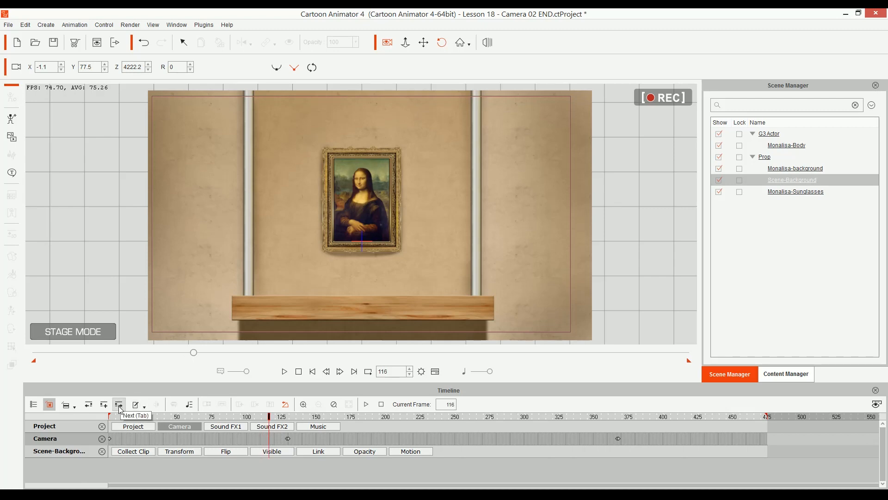
pyautogui.press('Tab')
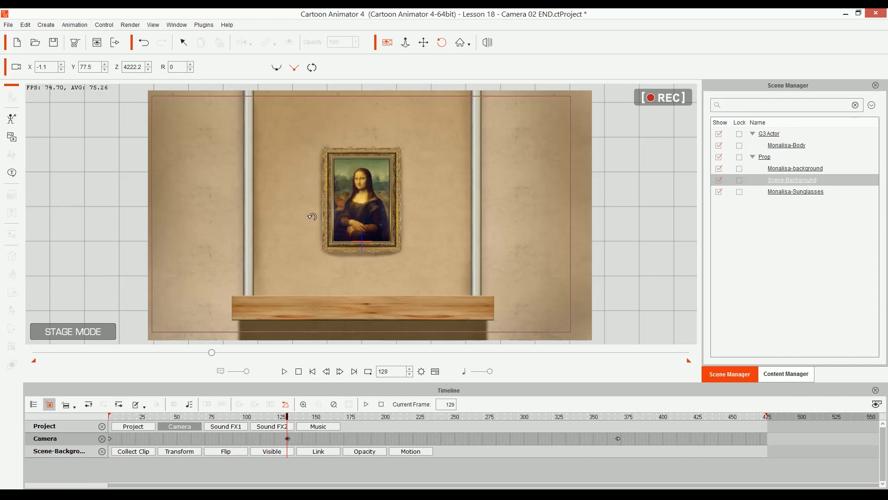
pyautogui.press('alt')
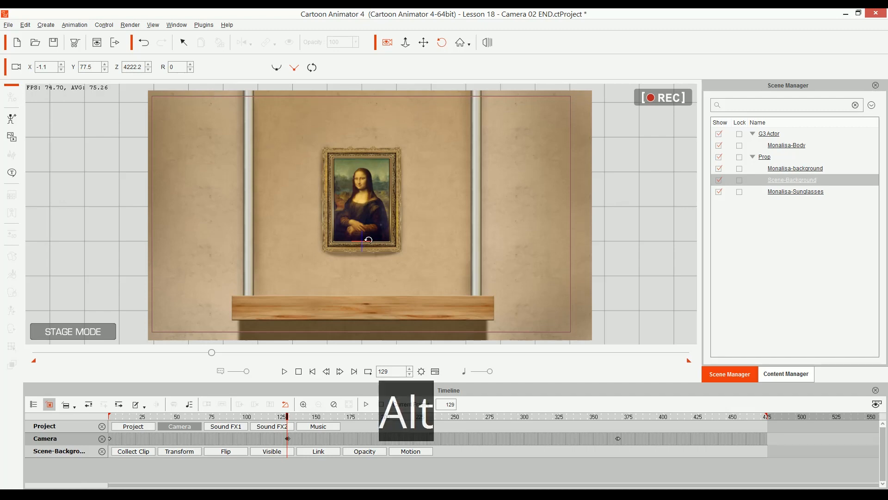
pyautogui.moveTo(368, 244); pyautogui.dragTo(345, 103)
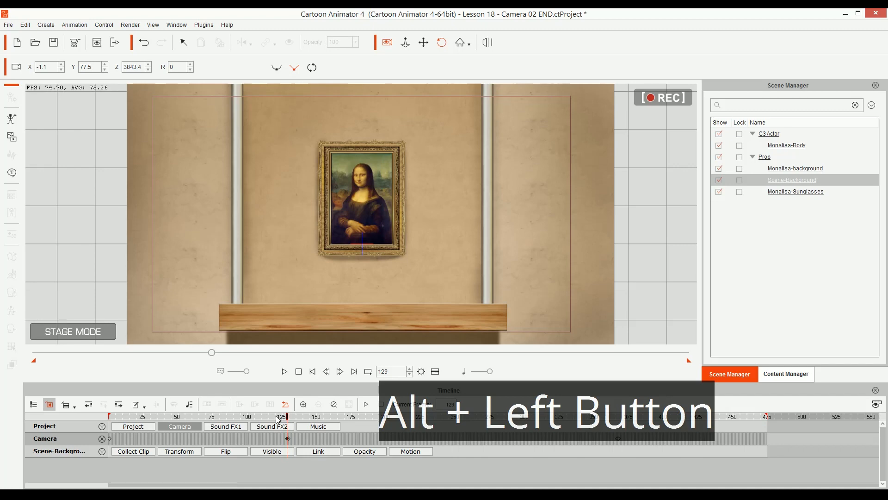
# Step: Play the opening shot, and set the frame 129 camera keyframe's transition curve to Linear
pyautogui.press('space')
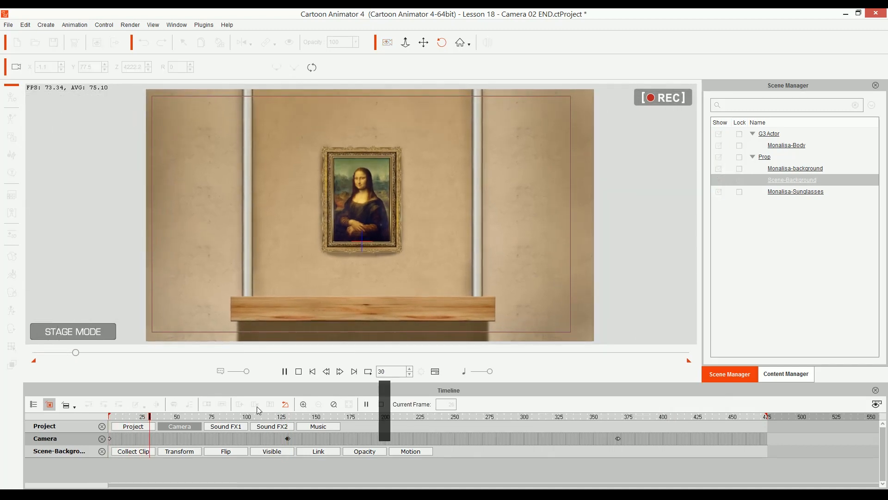
pyautogui.press('space')
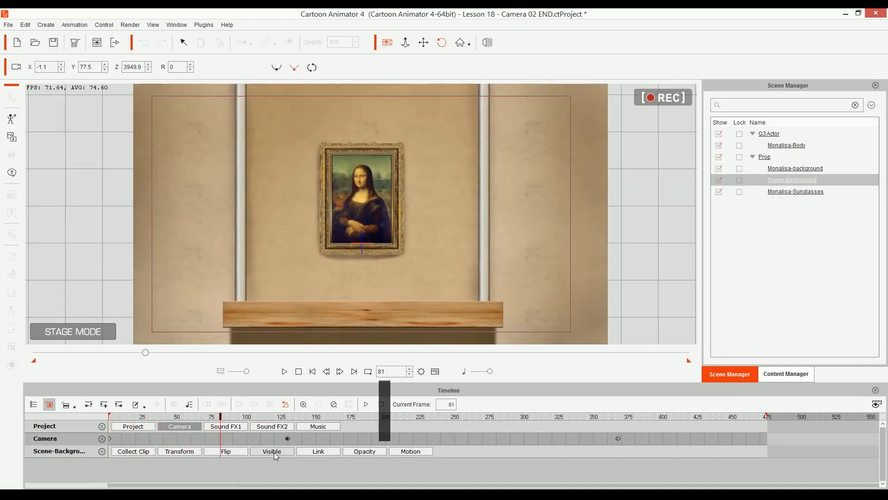
pyautogui.click(287, 438)
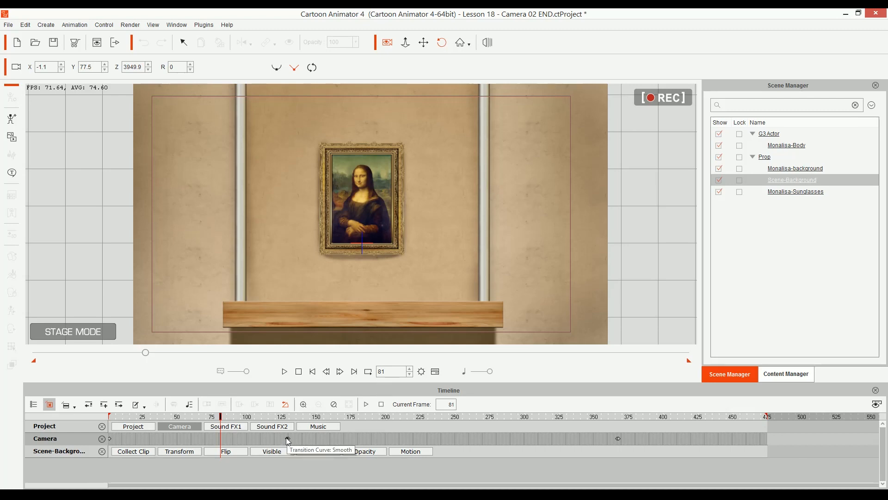
pyautogui.rightClick(286, 438)
pyautogui.click(319, 429)
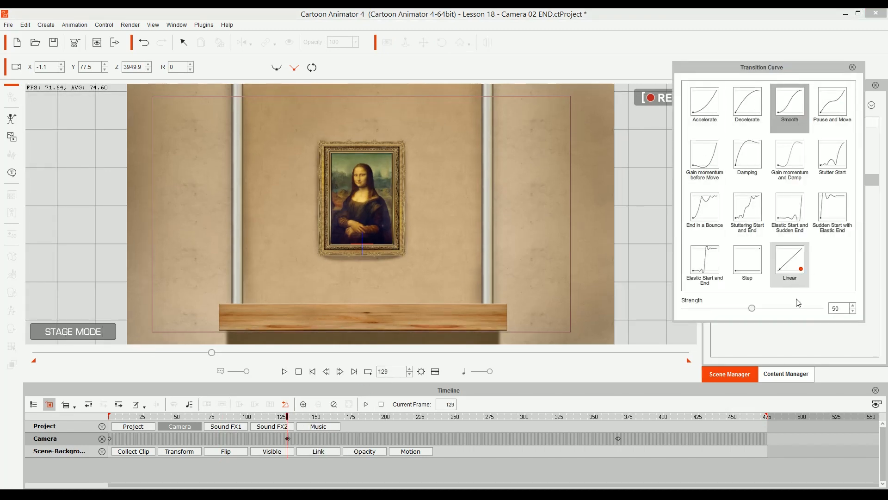
pyautogui.click(790, 261)
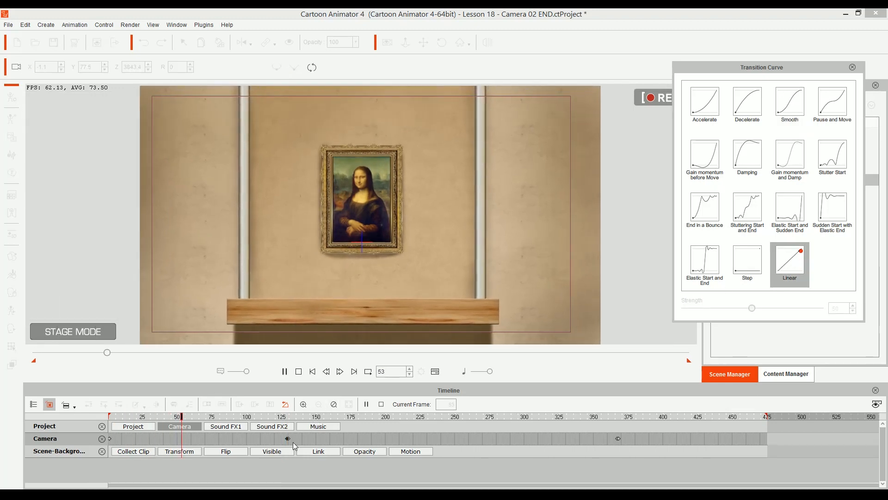
# Step: Play the animation from the start to examine the opening camera zoom and the cut to the framed painting
pyautogui.click(266, 417)
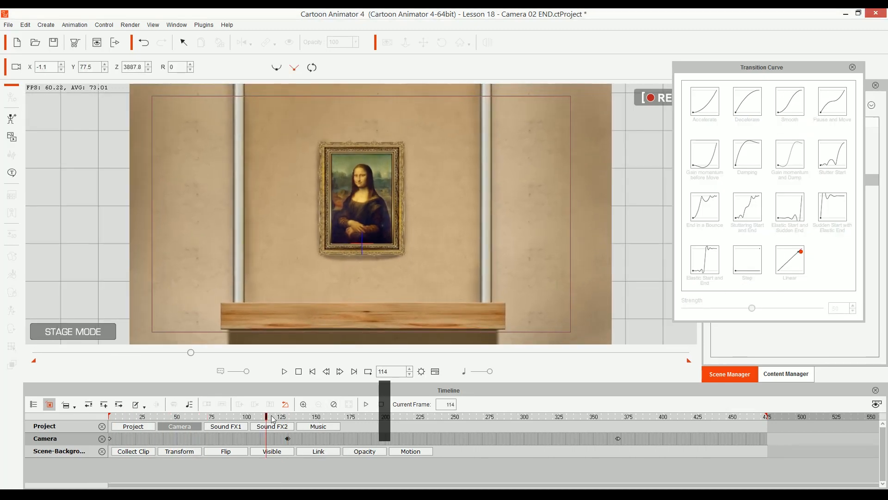
pyautogui.click(313, 371)
pyautogui.press('space')
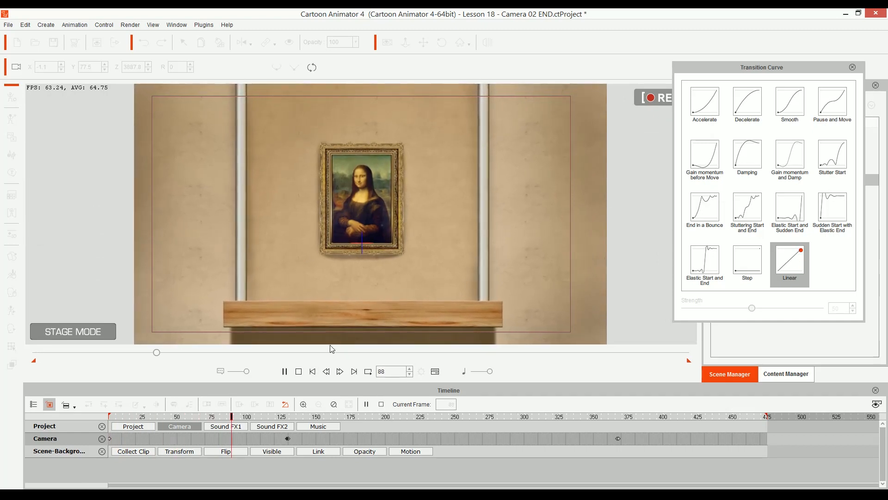
pyautogui.press('space')
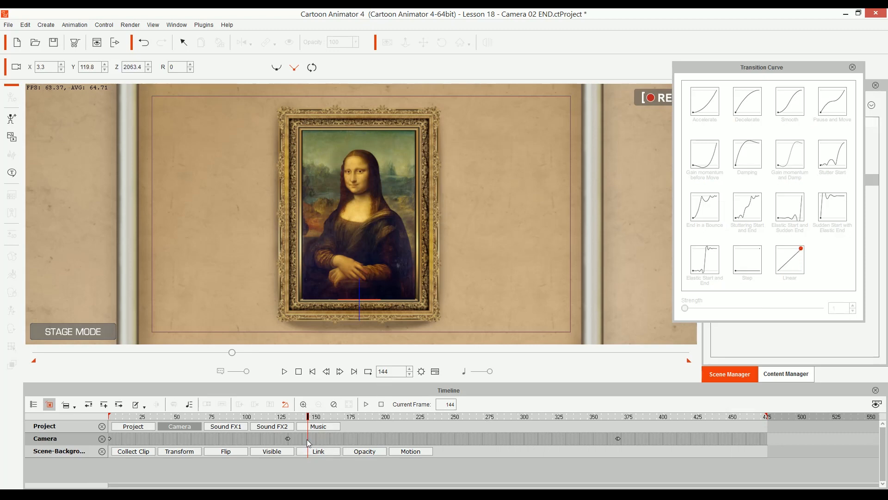
# Step: Set the frame 367 camera keyframe's transition curve to Linear and play the second shot
pyautogui.press('Tab')
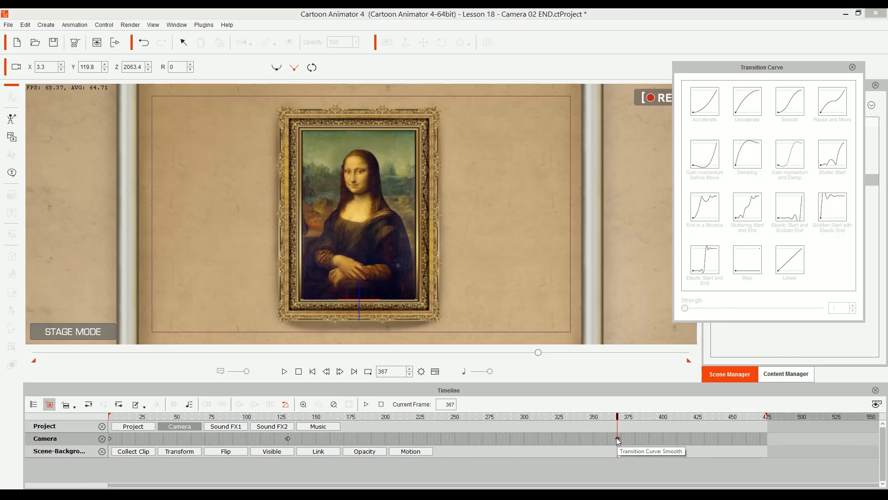
pyautogui.click(617, 438)
pyautogui.click(791, 262)
pyautogui.press('space')
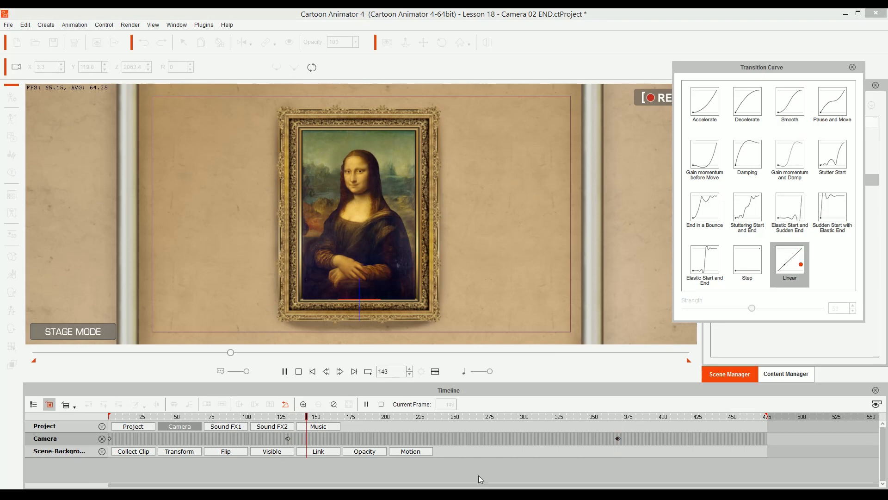
pyautogui.press('space')
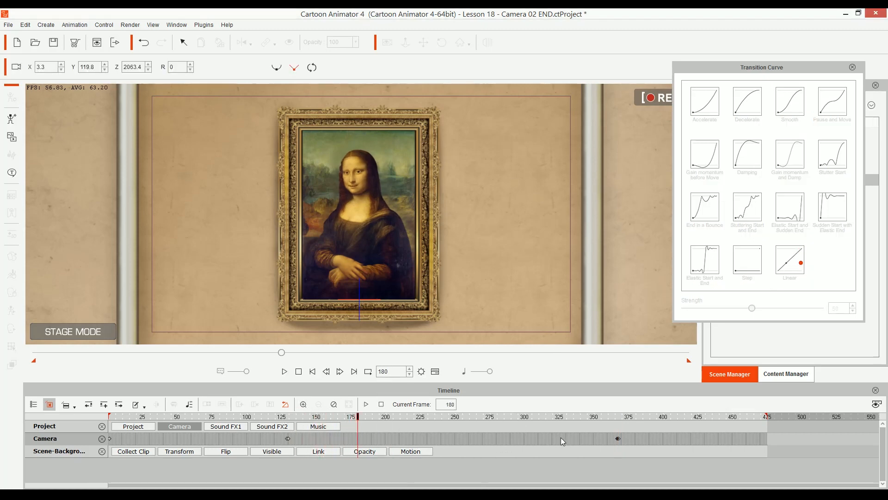
# Step: At frame 367, zoom the camera in on the framed painting to about Z 1849.6 and play the shot from about frame 129
pyautogui.press('Tab')
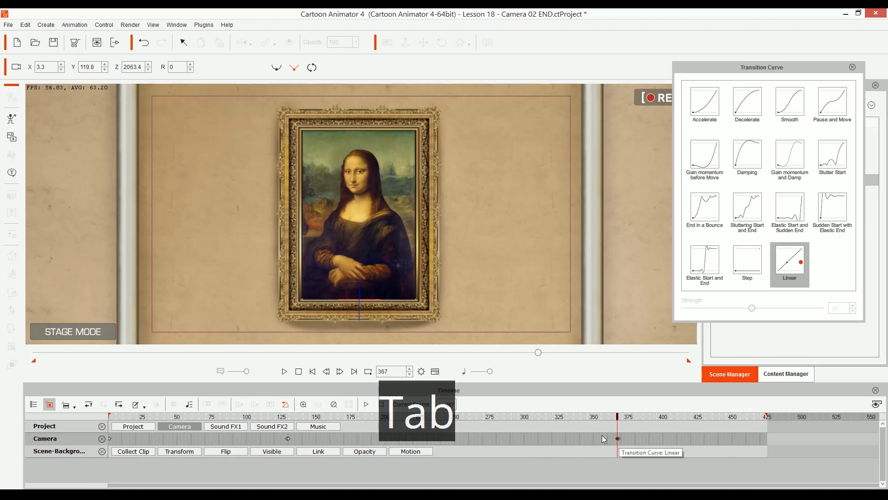
pyautogui.moveTo(374, 217); pyautogui.dragTo(354, 186)
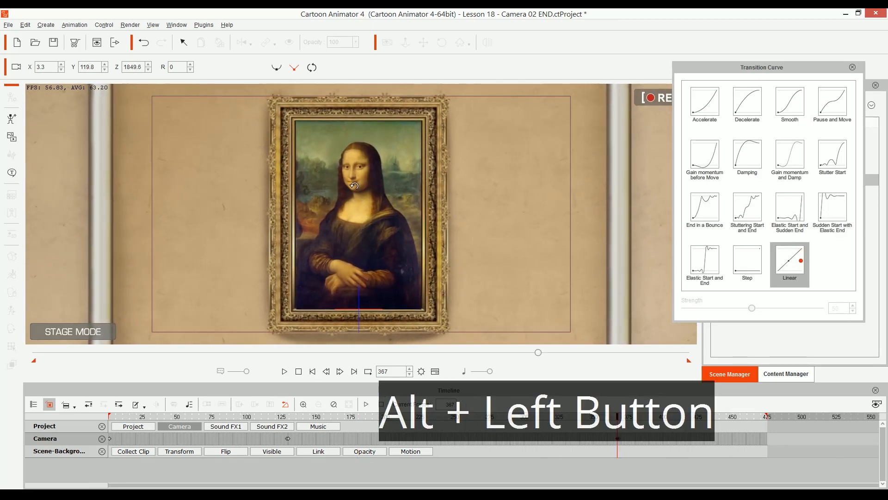
pyautogui.click(288, 416)
pyautogui.press('space')
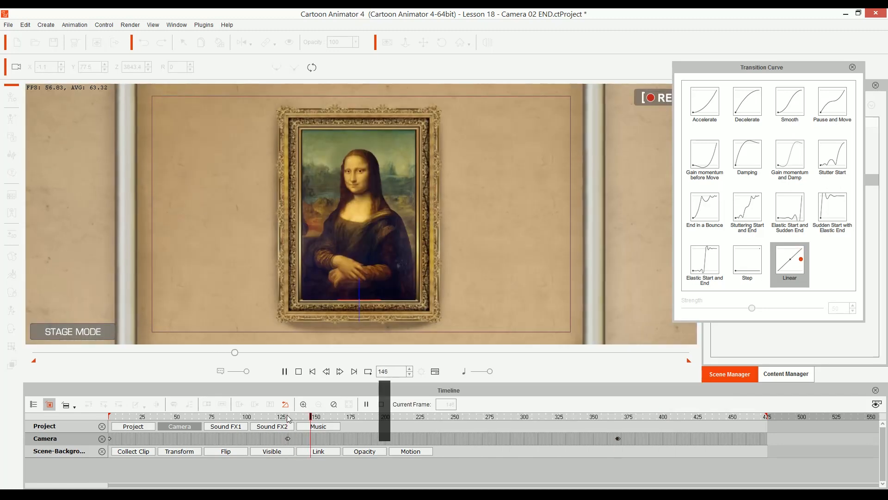
pyautogui.press('space')
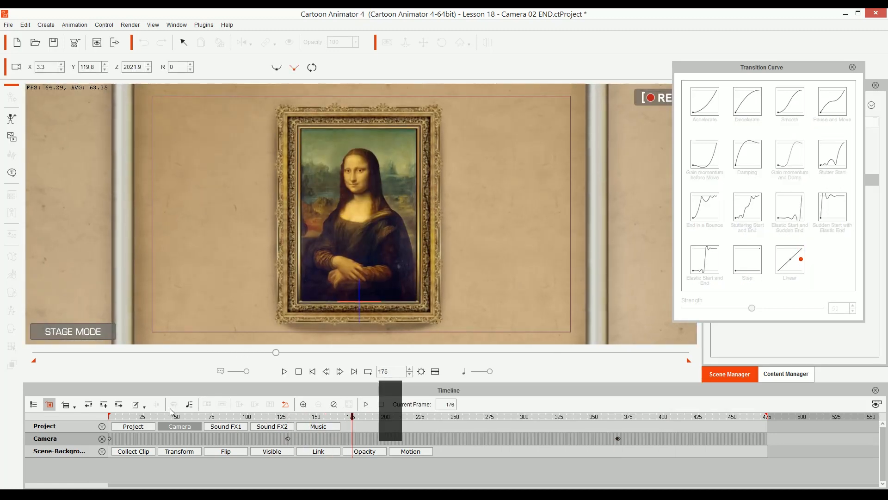
# Step: At frame 367, zoom the camera in on the framed painting to about Z 1729.6 and play the second shot
pyautogui.click(120, 405)
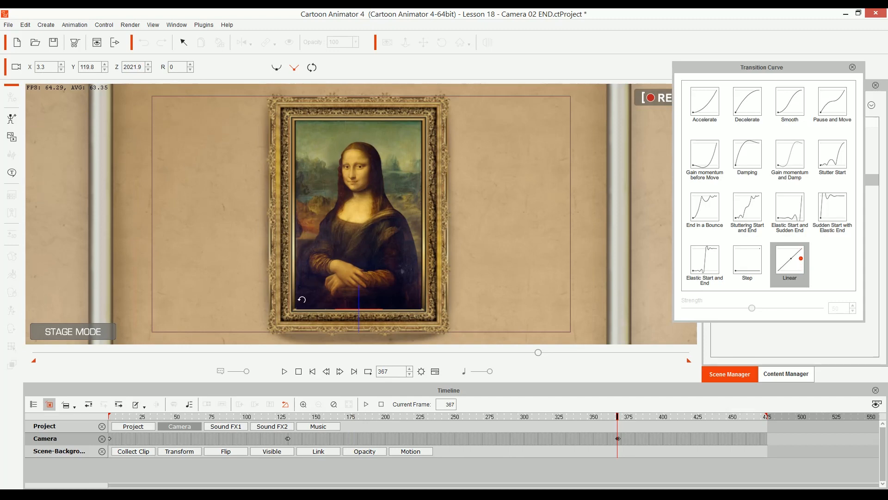
pyautogui.moveTo(398, 264); pyautogui.dragTo(385, 217)
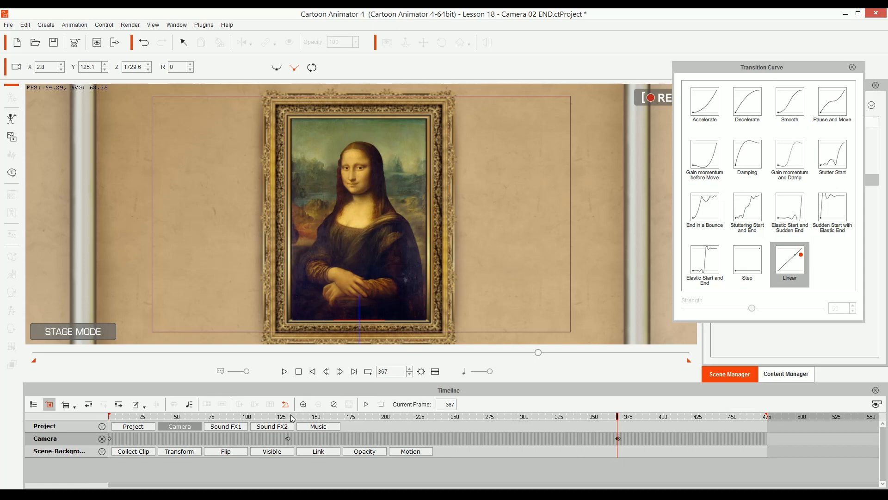
pyautogui.press('space')
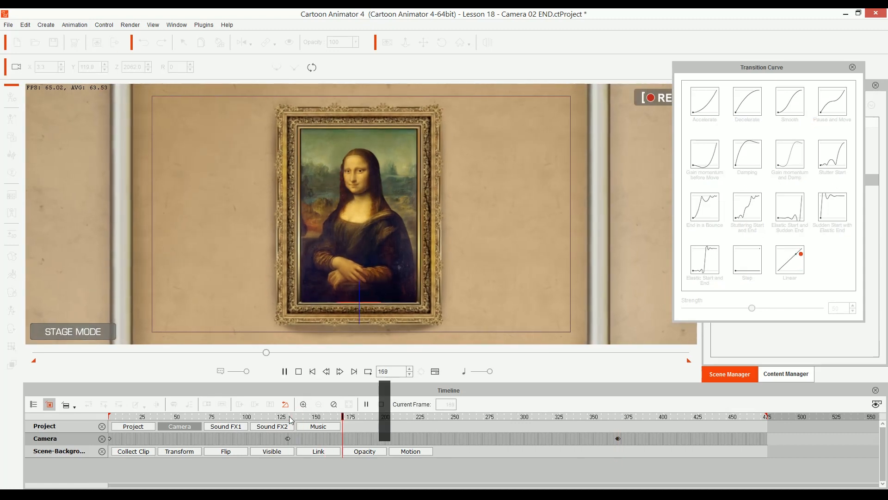
# Step: Zoom the frame 367 camera keyframe in further to about Z 1597.1 and play from about frame 129 into the sunglasses close-up
pyautogui.press('Tab')
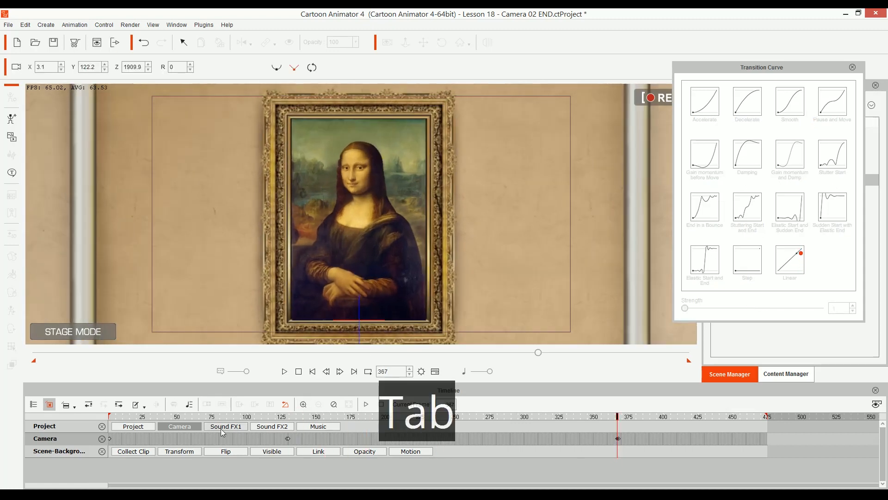
pyautogui.moveTo(337, 275); pyautogui.dragTo(354, 214)
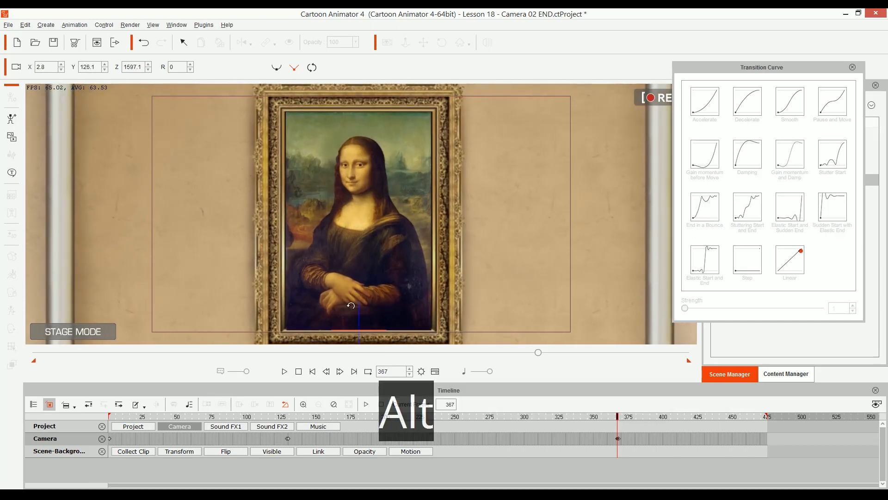
pyautogui.click(290, 417)
pyautogui.press('space')
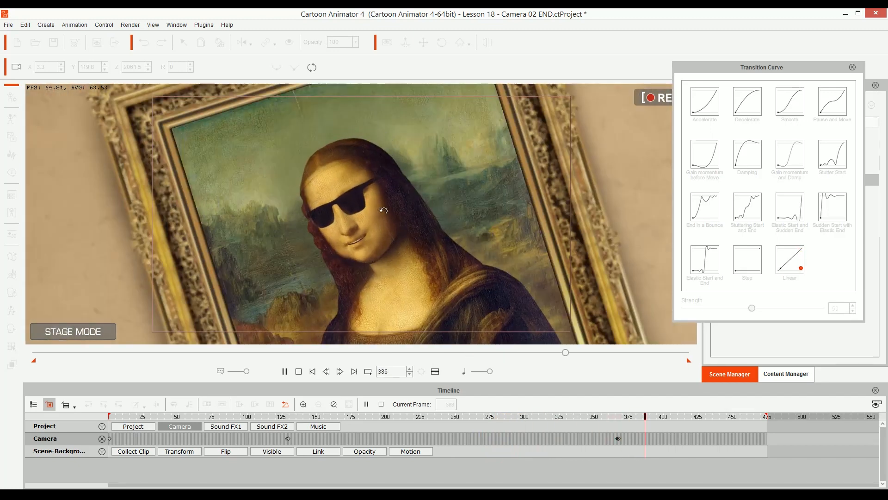
pyautogui.press('space')
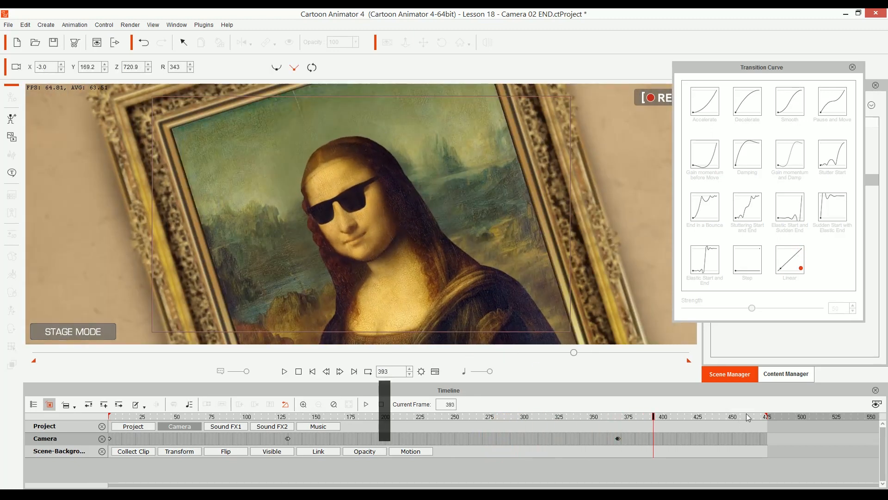
# Step: Add a camera keyframe at frame 475 zoomed in on the sunglasses close-up to about Z 643.4, and play the closing shot
pyautogui.click(759, 418)
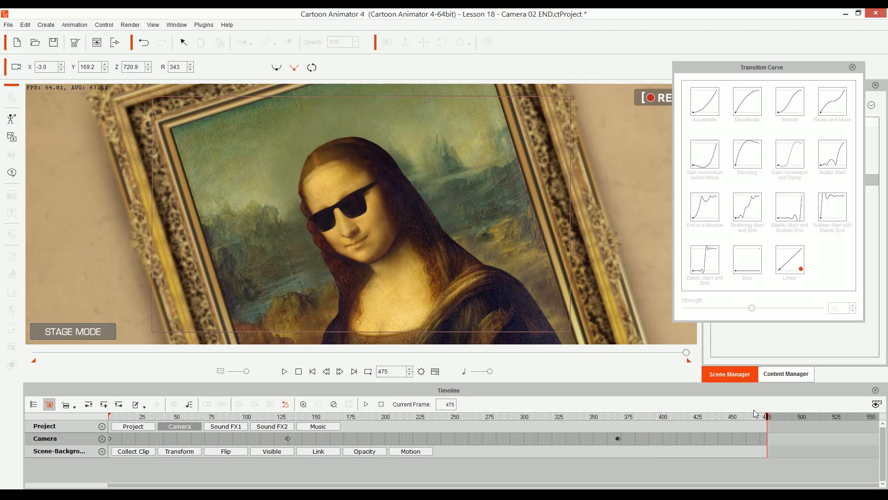
pyautogui.keyDown('alt'); pyautogui.moveTo(363, 256); pyautogui.dragTo(361, 235); pyautogui.keyUp('alt')
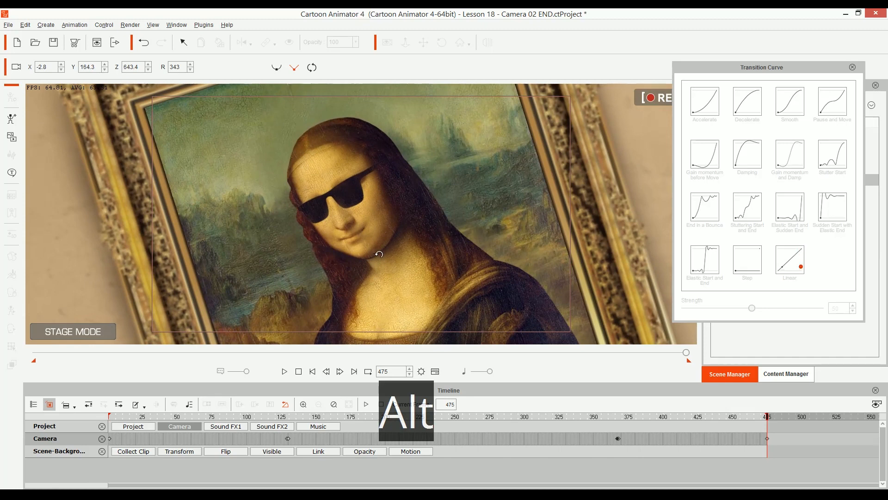
pyautogui.click(624, 417)
pyautogui.press('space')
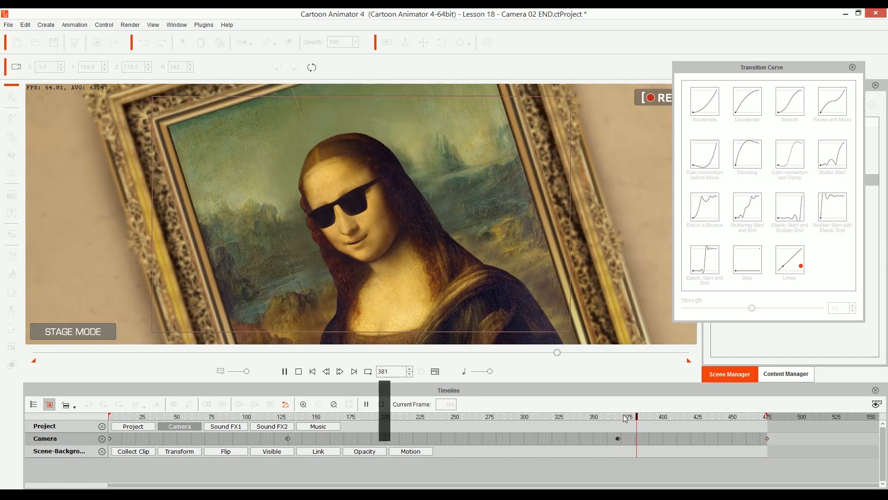
pyautogui.press('space')
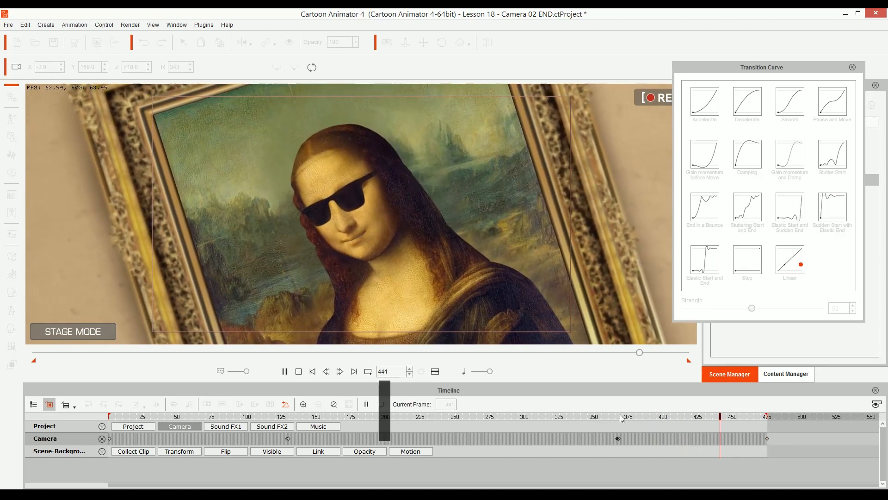
# Step: Zoom the frame 475 camera keyframe in further to about Z 615.9 and replay the sunglasses close-up from about frame 371
pyautogui.click(354, 371)
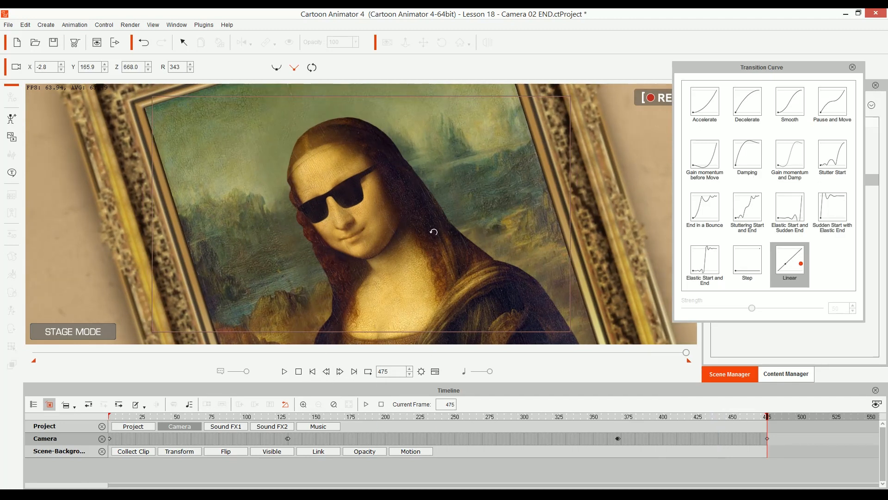
pyautogui.moveTo(432, 232); pyautogui.dragTo(428, 216)
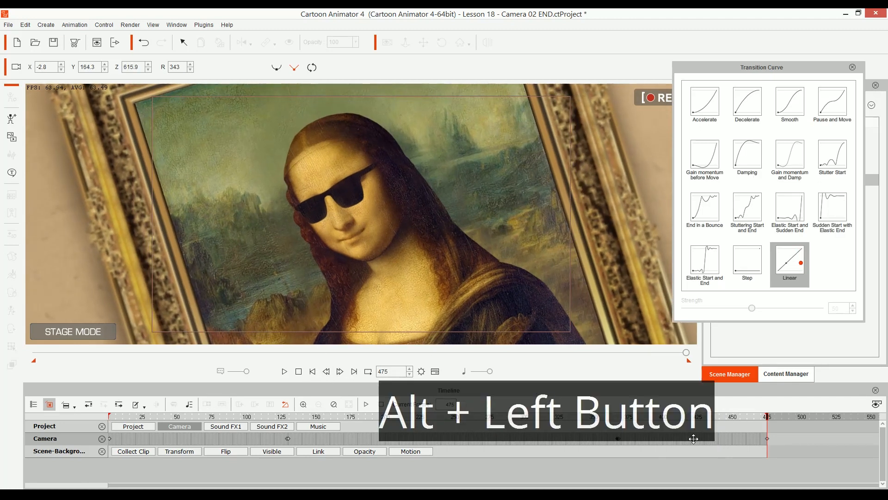
pyautogui.click(623, 417)
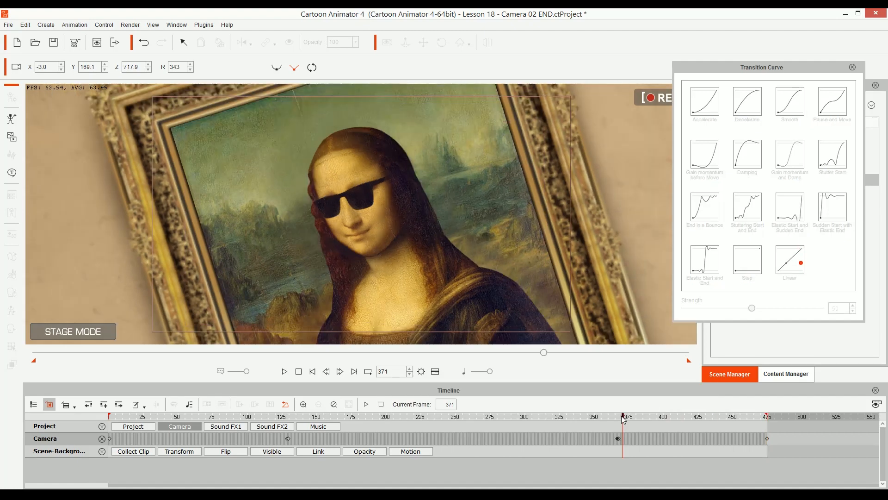
pyautogui.press('space')
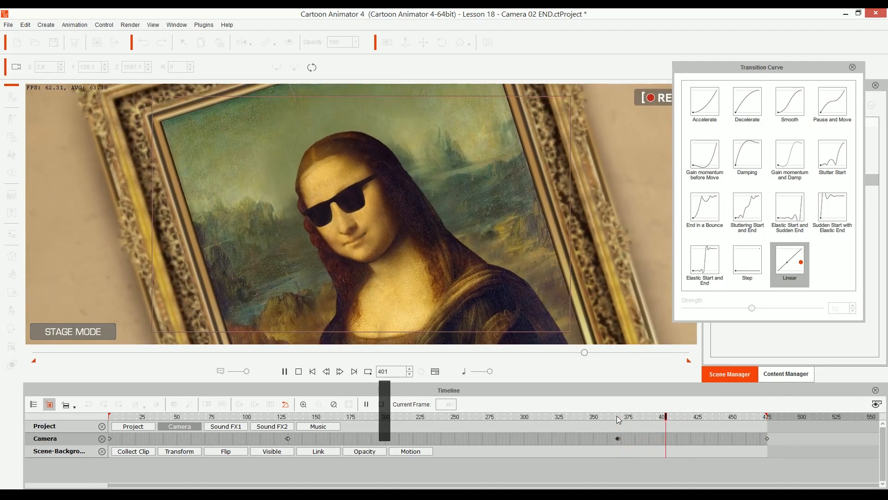
pyautogui.press('space')
# Step: Play the whole camera animation from frame 1
pyautogui.click(313, 372)
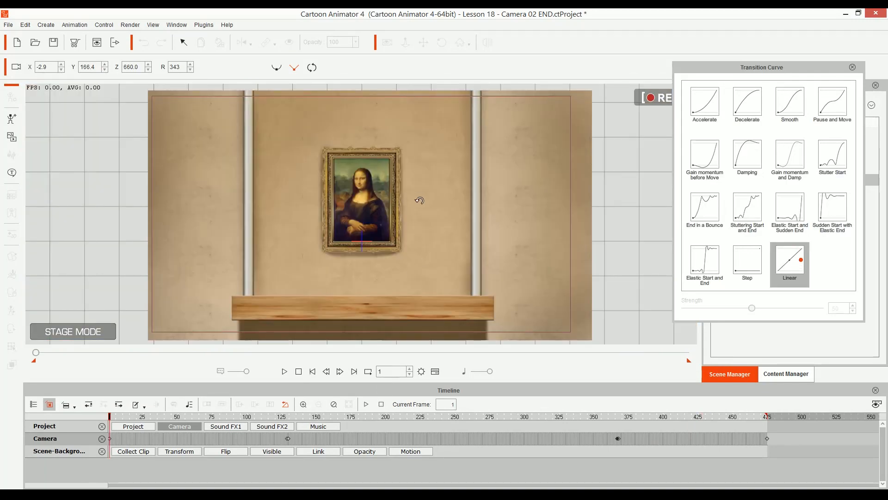
pyautogui.press('space')
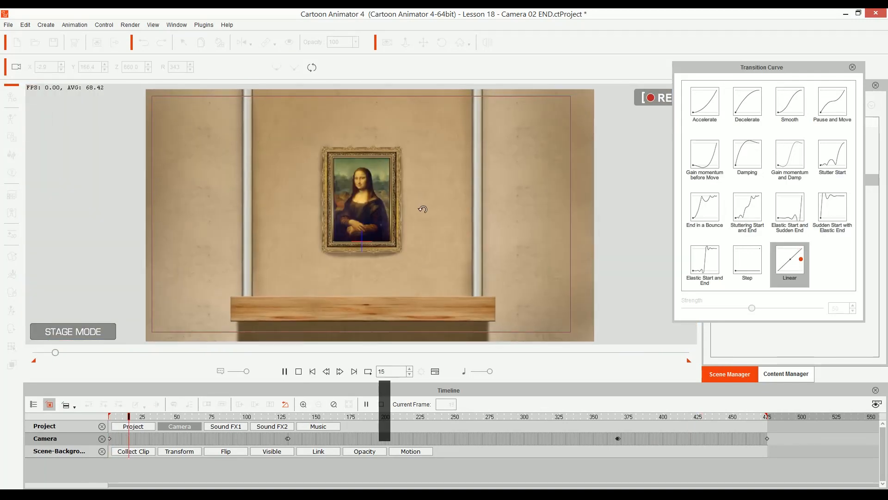